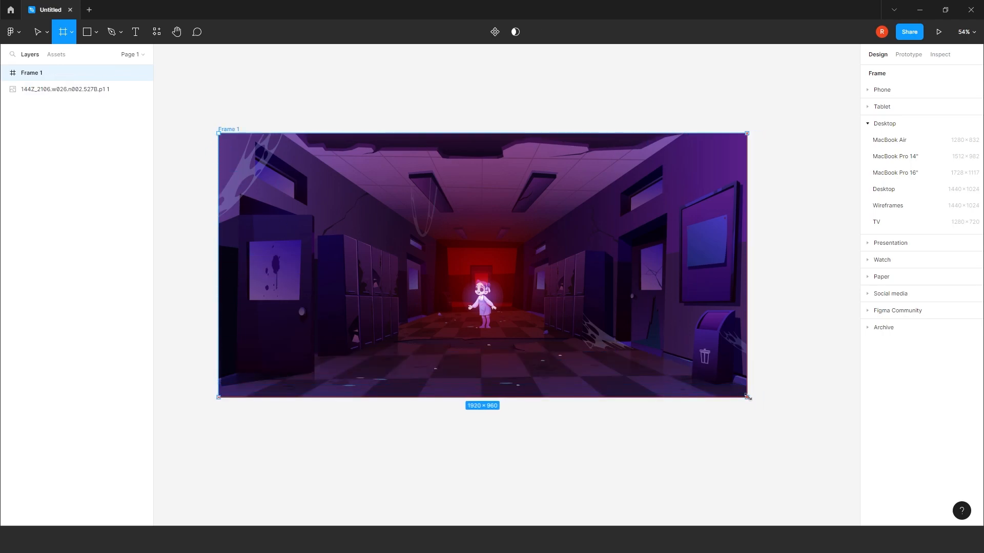
Draw a 1920 × 960 rectangle covering the entire hallway frame
left_click_drag(509, 224, 505, 222)
left_click(96, 31)
left_click(98, 54)
left_click_drag(216, 132, 744, 396)
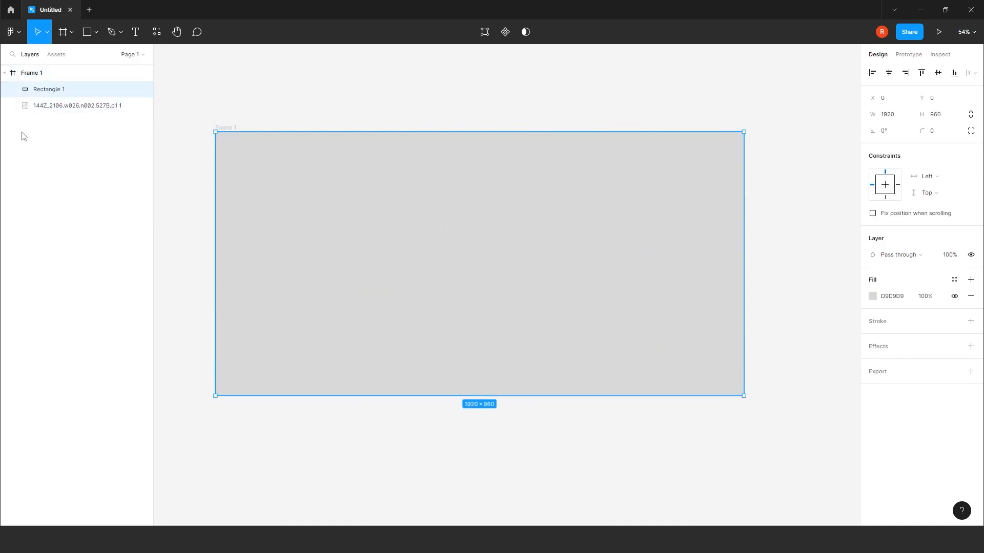
Set the covering rectangle's fill to black 000000 at 20% opacity
left_click(931, 300)
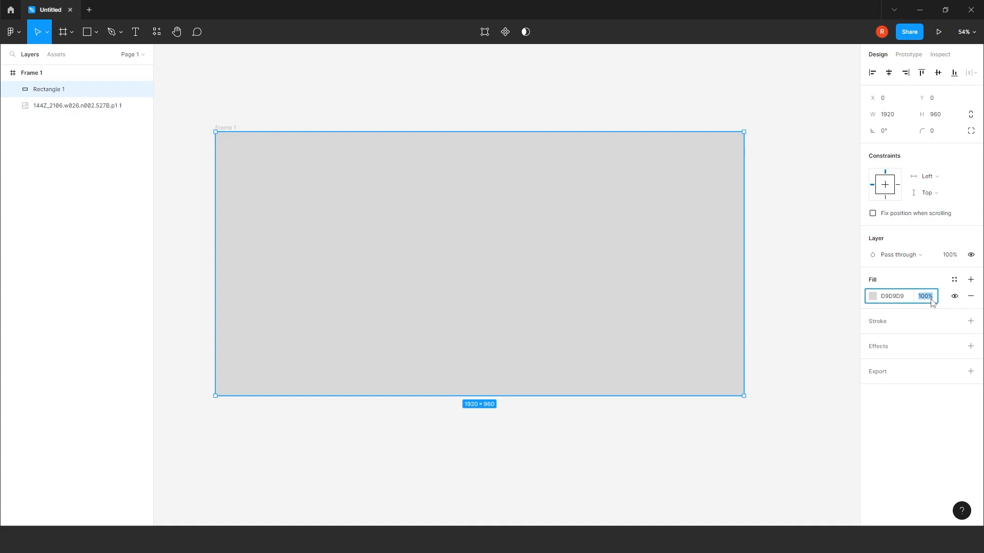
type("20")
key("Return")
left_click(873, 300)
left_click_drag(804, 330, 655, 498)
left_click(850, 267)
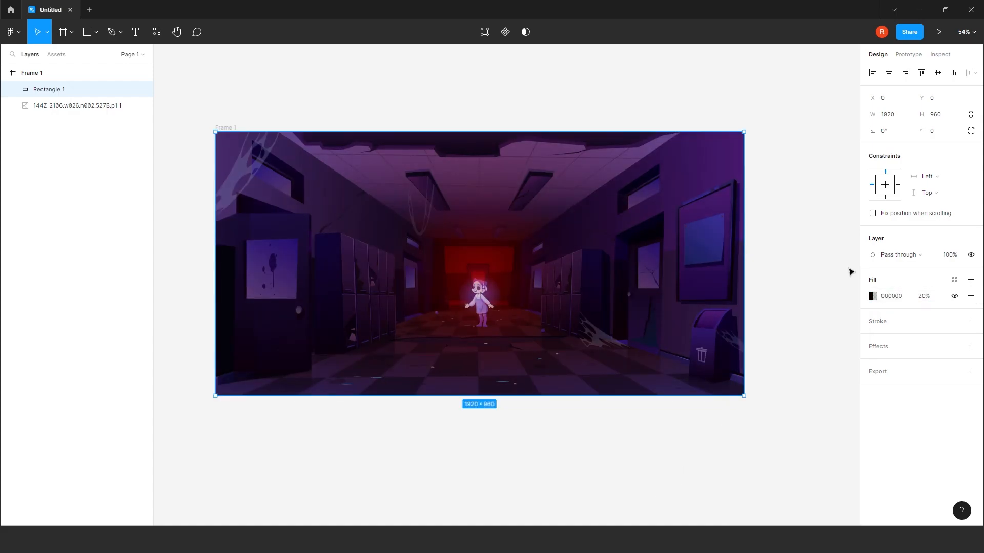
Paste the NextGen logo group and place it in the frame's upper-left corner
left_click(429, 90)
left_click_drag(363, 96, 377, 110)
scroll(494, 140, "down", 3)
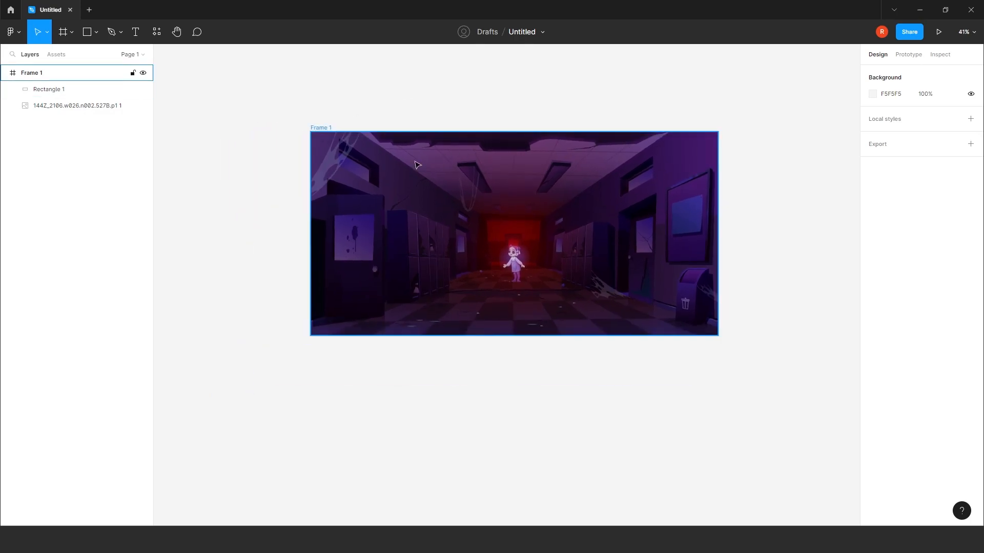
left_click_drag(278, 206, 285, 220)
key("ctrl+v")
left_click_drag(226, 314, 373, 188)
scroll(402, 199, "up", 5)
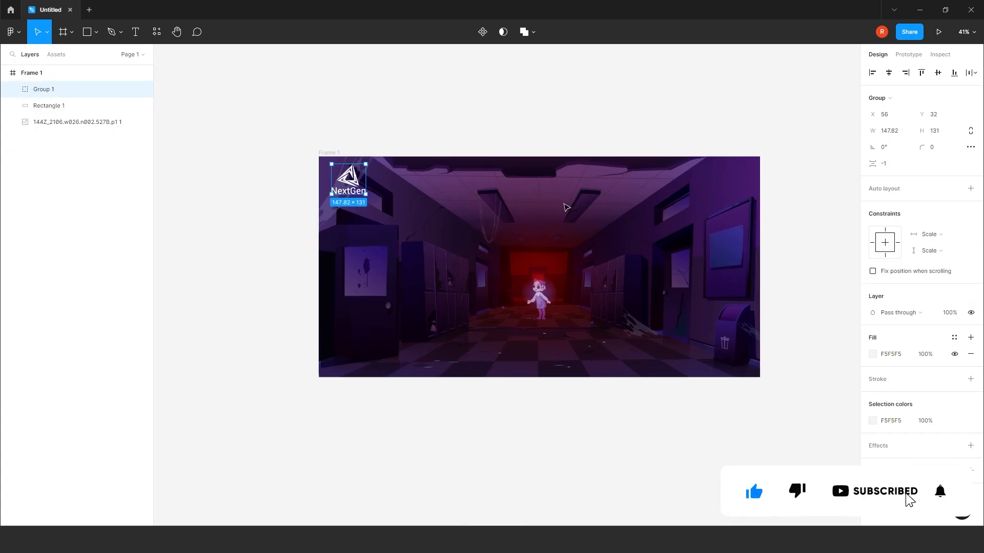
Scale the NextGen logo down proportionally to a height of 82 and keep it near the frame's upper-left corner
left_click(945, 131)
type("99")
key("Return")
left_click_drag(199, 175, 213, 155)
Increase the black overlay rectangle's fill opacity to 30%
left_click(35, 103)
left_click(925, 296)
type("30")
key("Return")
Nudge the logo group right and slightly down to X 73, Y 34
double_click(217, 159)
left_click(13, 90)
key("Right")
key("Right")
key("Right")
key("Right")
key("Right")
key("Right")
key("Right")
key("Right")
key("Right")
key("Right")
key("Right")
key("Right")
key("Right")
key("Right")
key("Right")
key("Down")
key("Down")
key("Down")
key("Down")
key("Down")
key("Down")
key("Down")
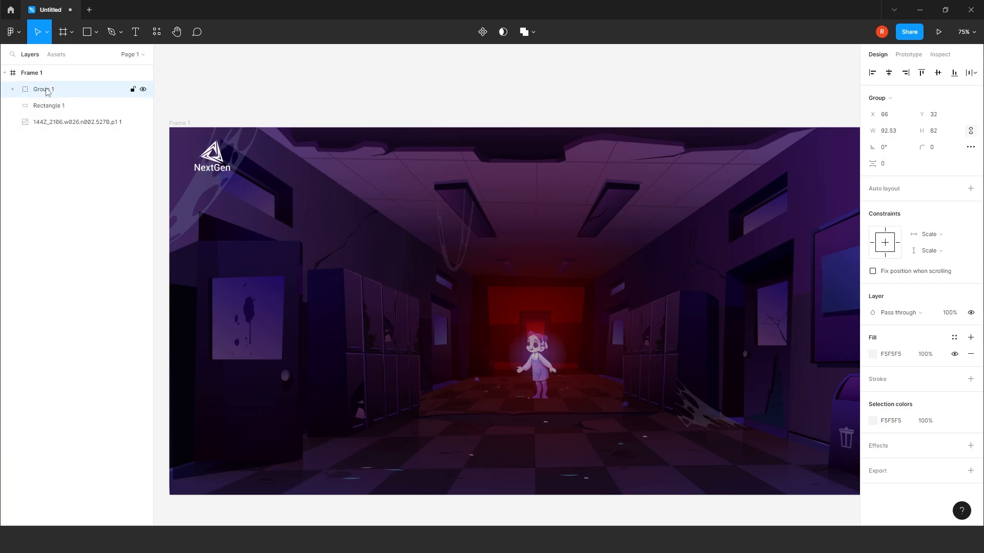
Add the text "Search & Scan the Ghost" over the hallway image and set its font size to 40
scroll(338, 369, "down", 1)
key("t")
left_click(275, 332)
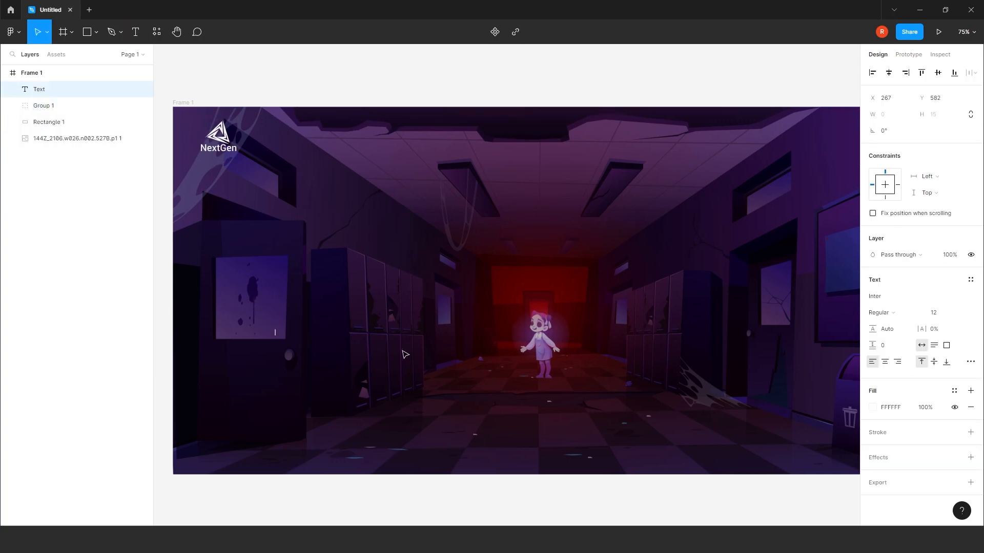
type("Search & Scan the Ghost")
key("ctrl+a")
left_click(964, 313)
left_click(954, 422)
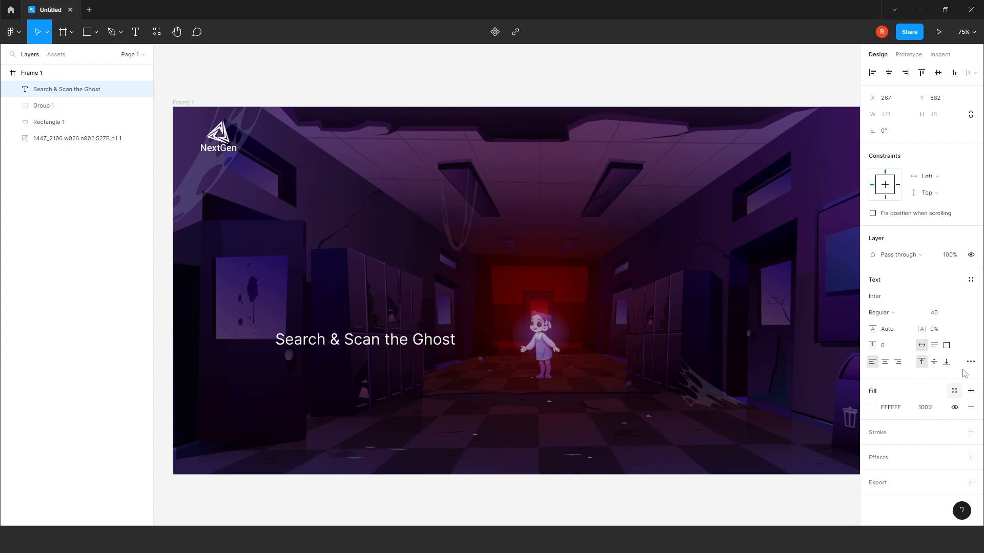
Align the heading with the logo's left edge at X 73, Y 500 and change its font to Evogria
left_click_drag(362, 342, 287, 310)
left_click(905, 296)
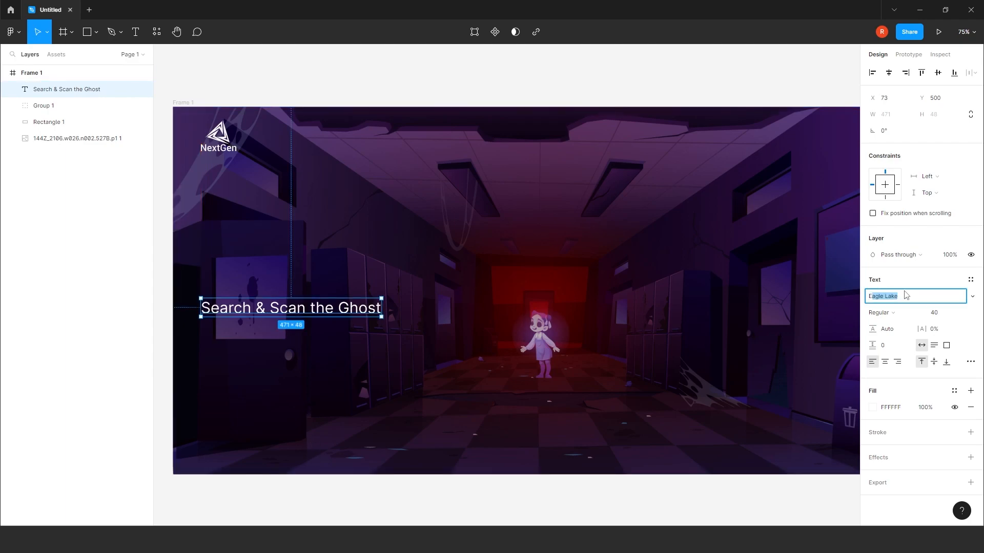
type("Evogria")
key("Return")
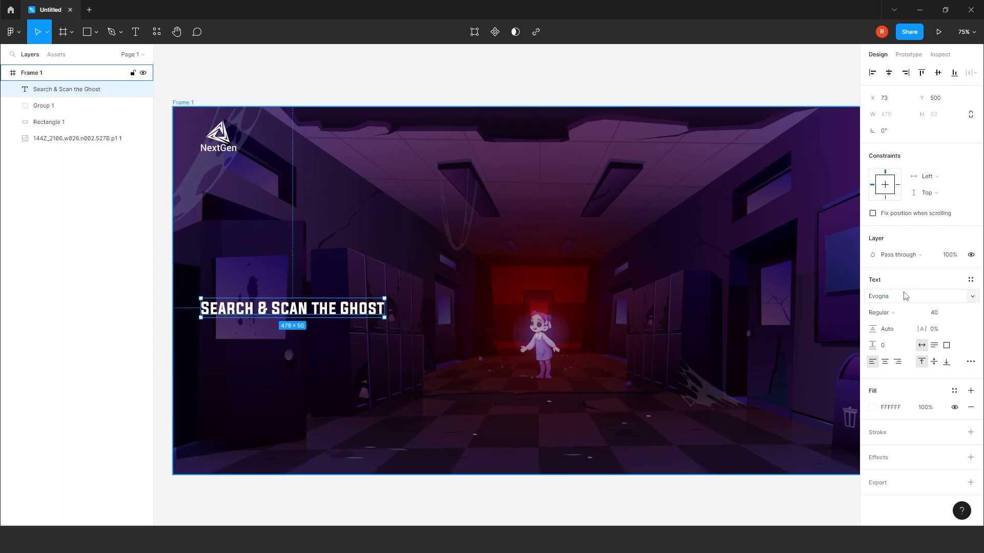
Break the heading into two lines so that "the Ghost" sits on the second line
double_click(316, 313)
left_click(314, 307)
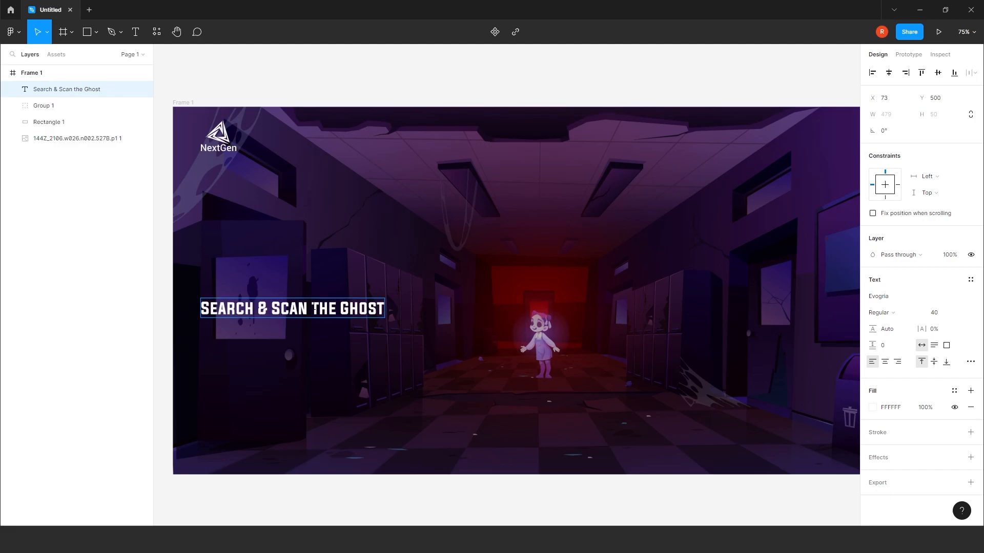
key("Return")
key("Escape")
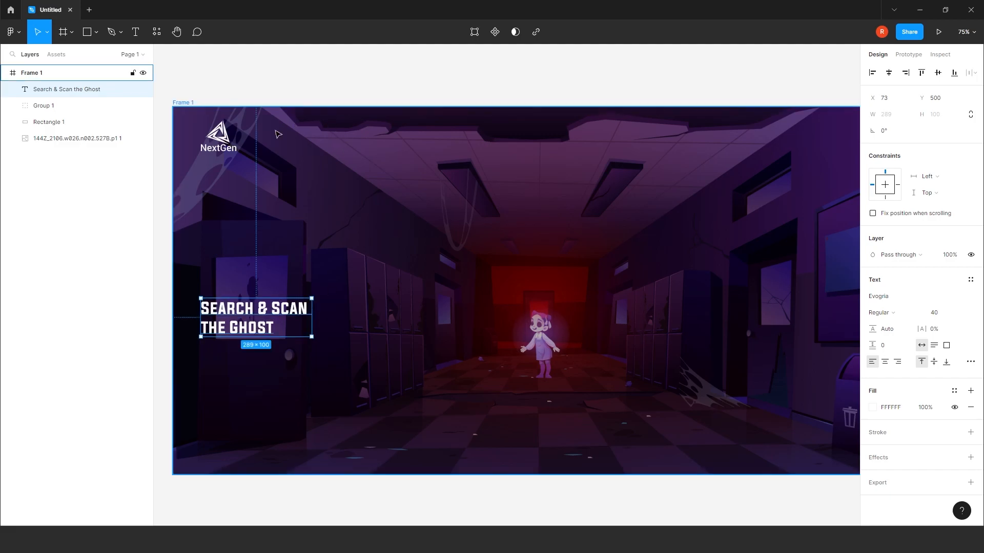
Set the heading's line height to 149.3% and its font size to 64
left_click(961, 313)
left_click(960, 325)
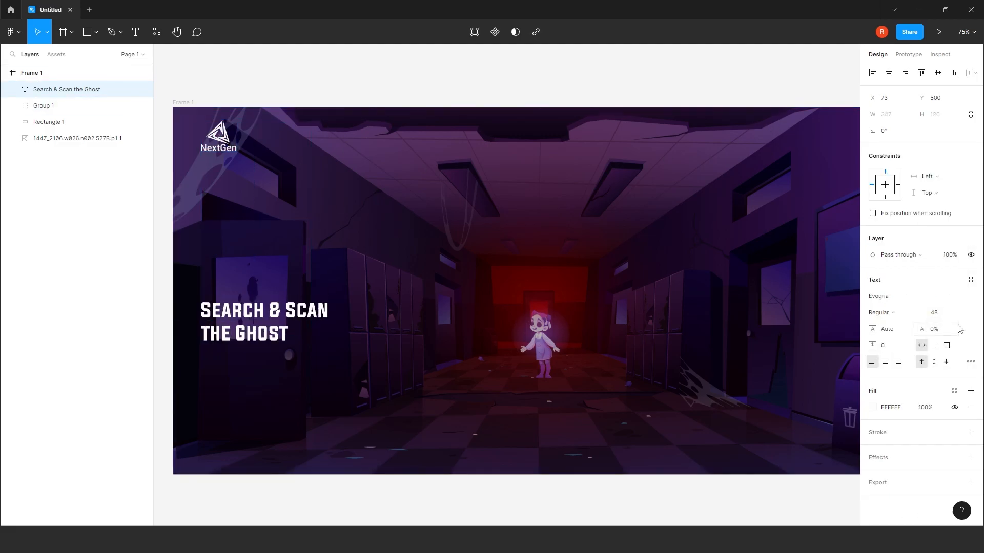
left_click_drag(874, 329, 899, 329)
left_click(951, 317)
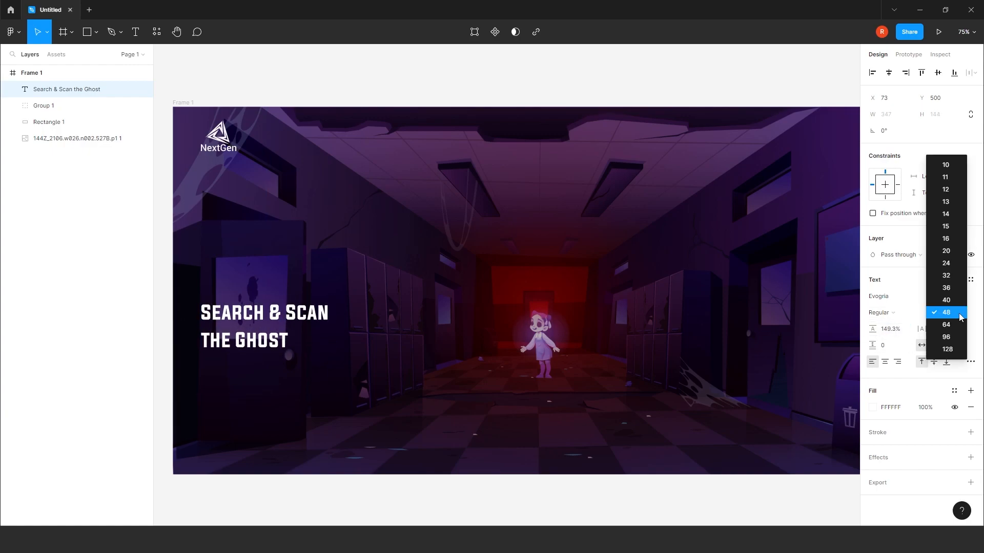
left_click(961, 326)
Color only the words "the Ghost" in the heading red, DB0000
double_click(288, 365)
left_click_drag(317, 359, 192, 400)
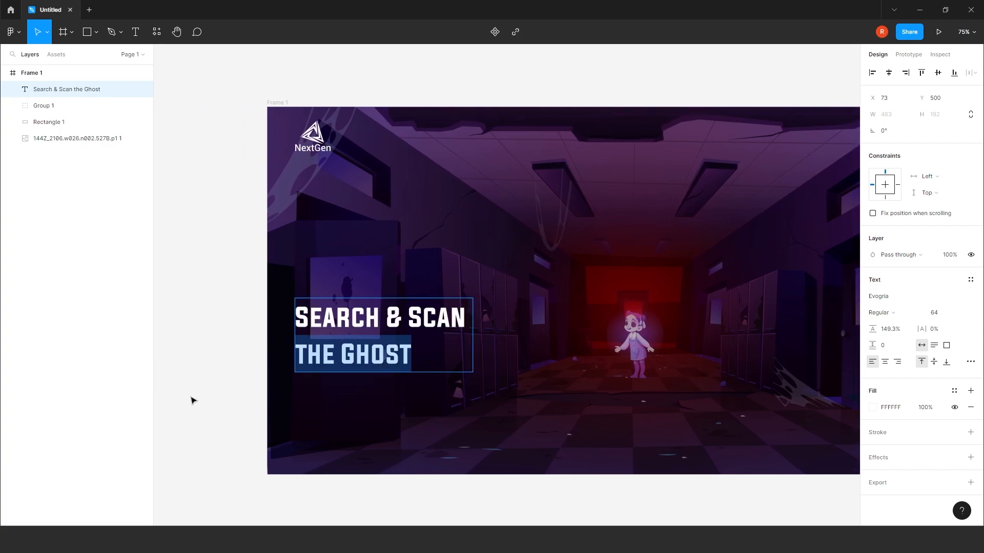
left_click(873, 410)
left_click_drag(822, 329, 881, 301)
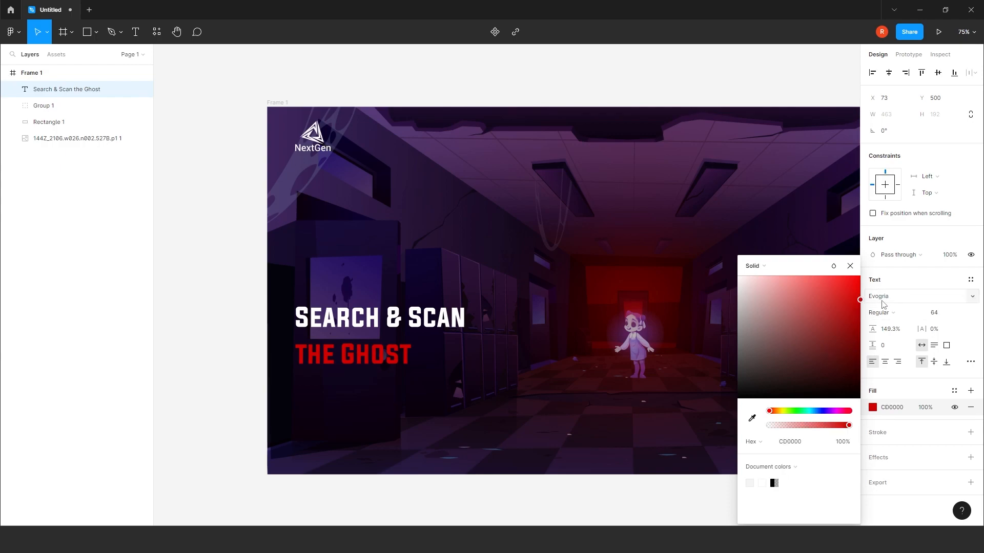
left_click(850, 266)
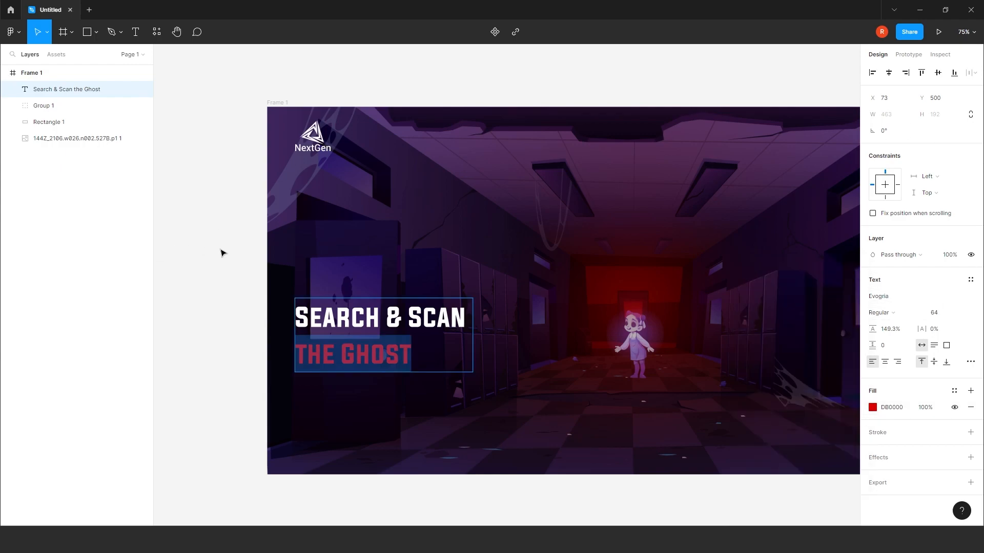
key("Escape")
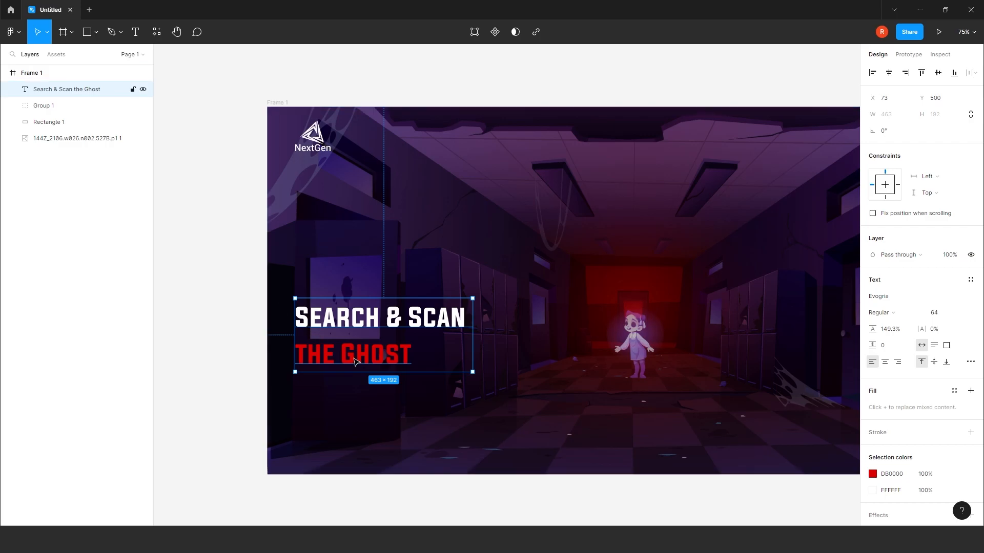
Group the heading text together with the logo group
left_click(44, 105, "shift")
left_click_drag(466, 244, 341, 247)
scroll(355, 251, "down", 3)
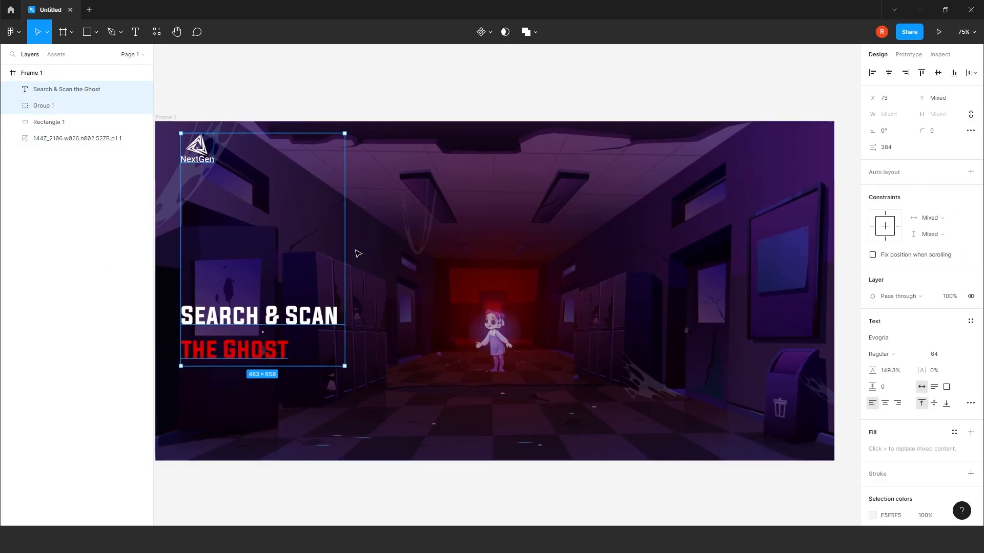
key("ctrl+g")
Group the overlay rectangle with the background image and name the group "bg"
left_click(72, 106)
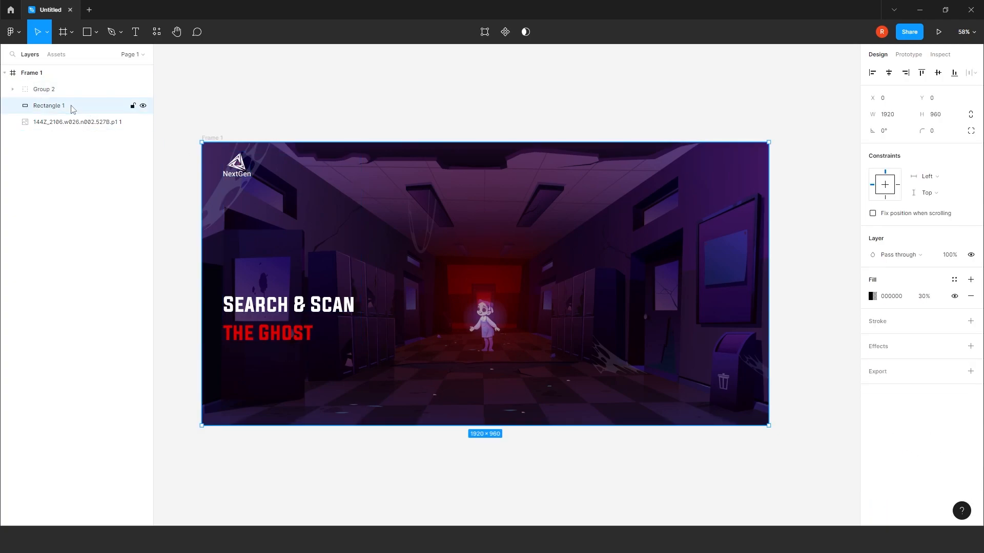
left_click(70, 124, "shift")
key("ctrl+g")
double_click(49, 106)
key("Return")
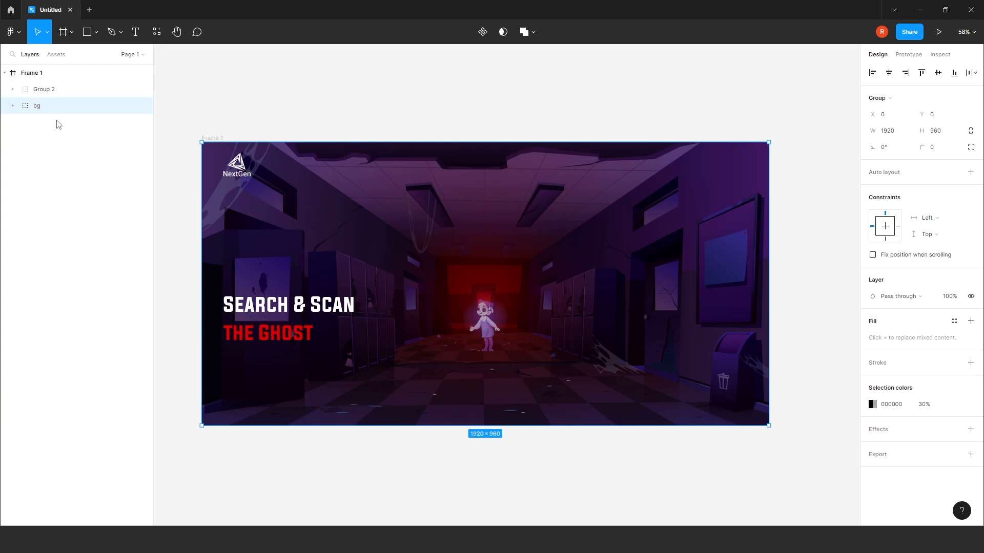
Rename the group holding the logo and heading to "content"
left_click(44, 92)
double_click(46, 94)
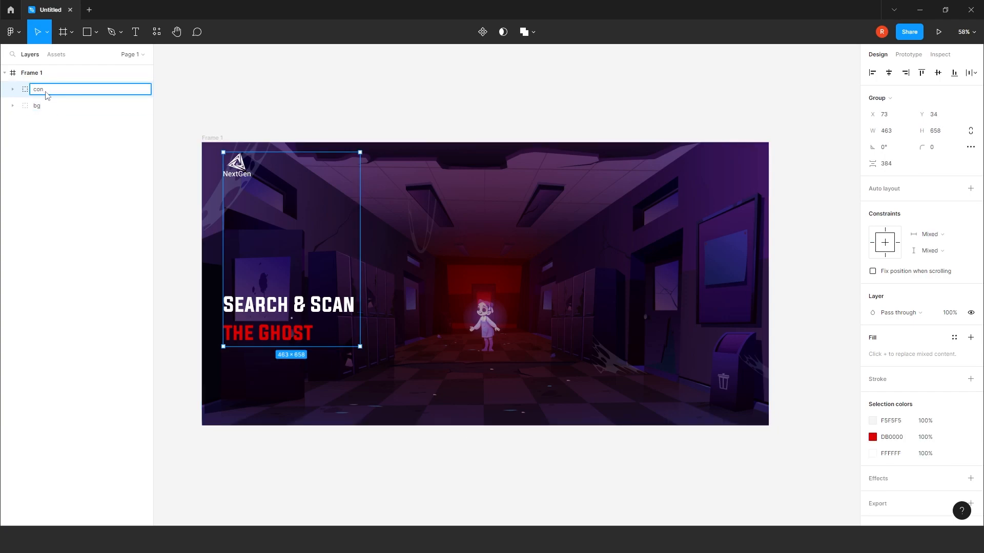
type("content")
key("Return")
Duplicate the heading text near the frame's upper edge and change the copy to "Home"
left_click(13, 90)
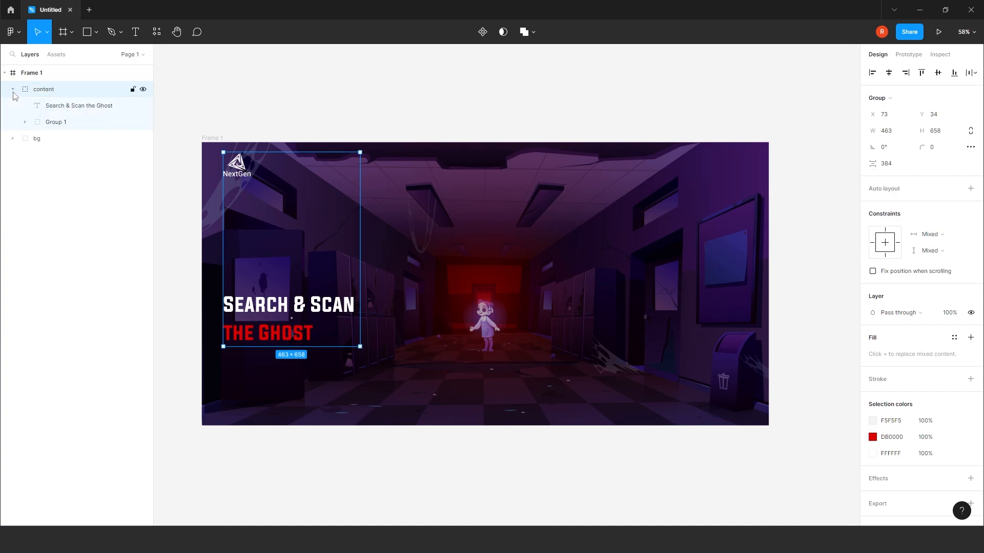
left_click(61, 120)
left_click(289, 320)
left_click_drag(290, 322, 573, 175)
double_click(572, 176)
type("Home")
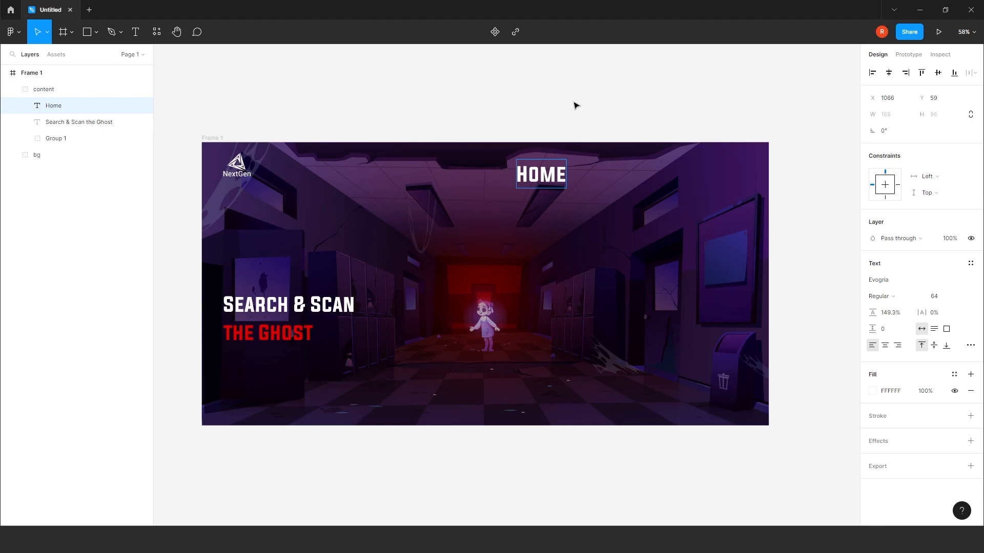
key("Escape")
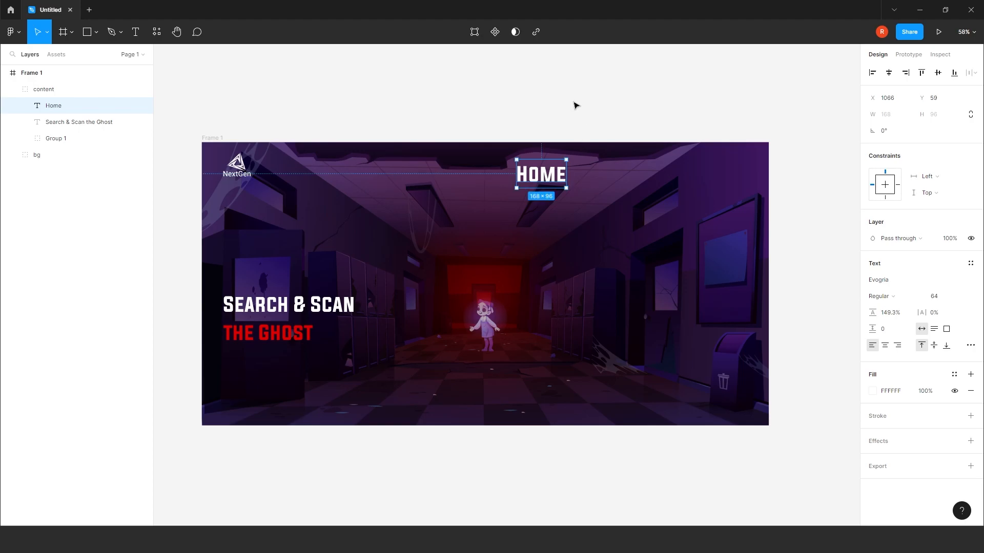
Move the Home text toward the frame's upper-right corner, to X 1356, Y 41
left_click_drag(547, 176, 633, 171)
left_click(635, 199)
double_click(635, 171)
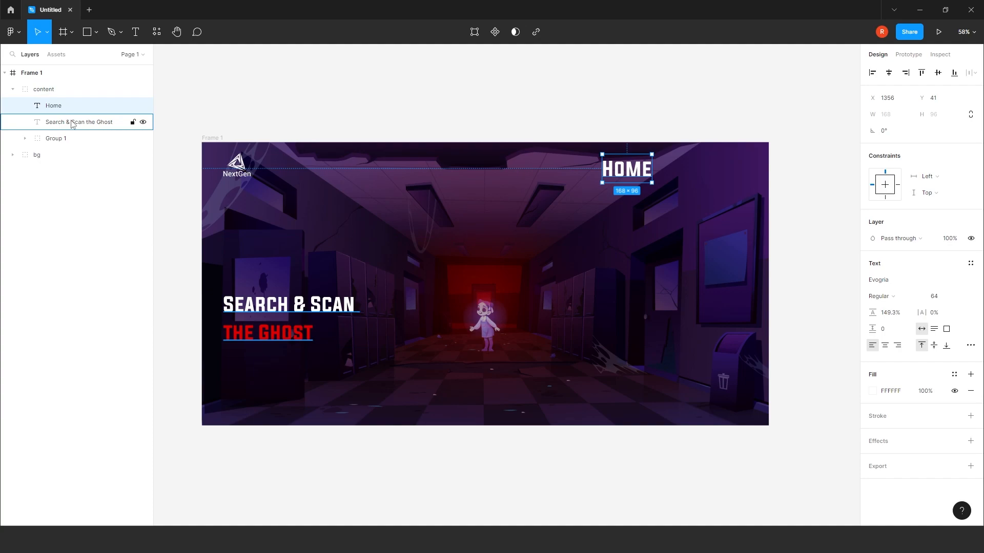
Take the Home layer out of the content group and set its font size to 48
mouse_move(51, 105)
left_mouse_down()
mouse_move(57, 88)
mouse_move(60, 117)
left_mouse_up()
left_click(965, 313)
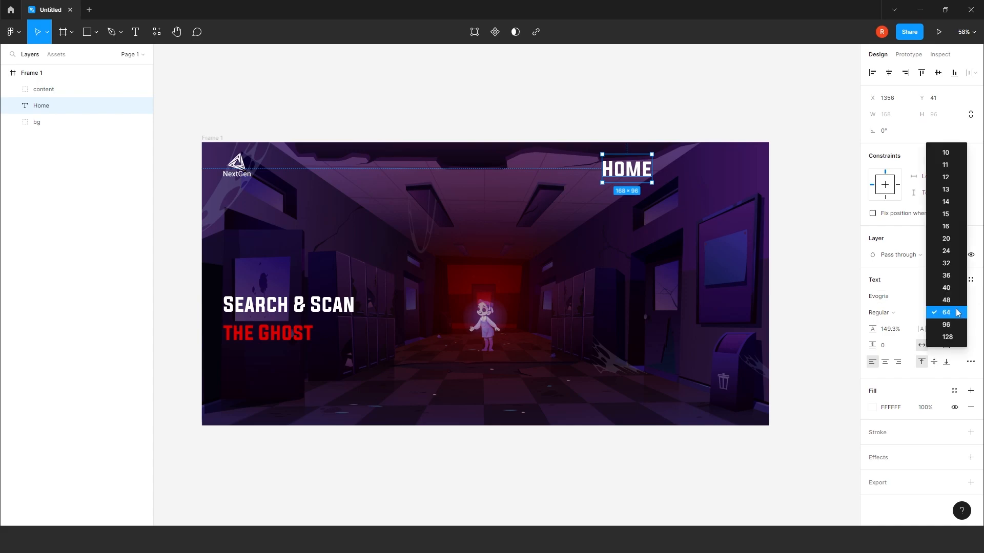
left_click(945, 297)
Duplicate the Home text to its right and change the copy to "About us"
left_click_drag(614, 166, 635, 168)
double_click(635, 165)
type("ABOUT US")
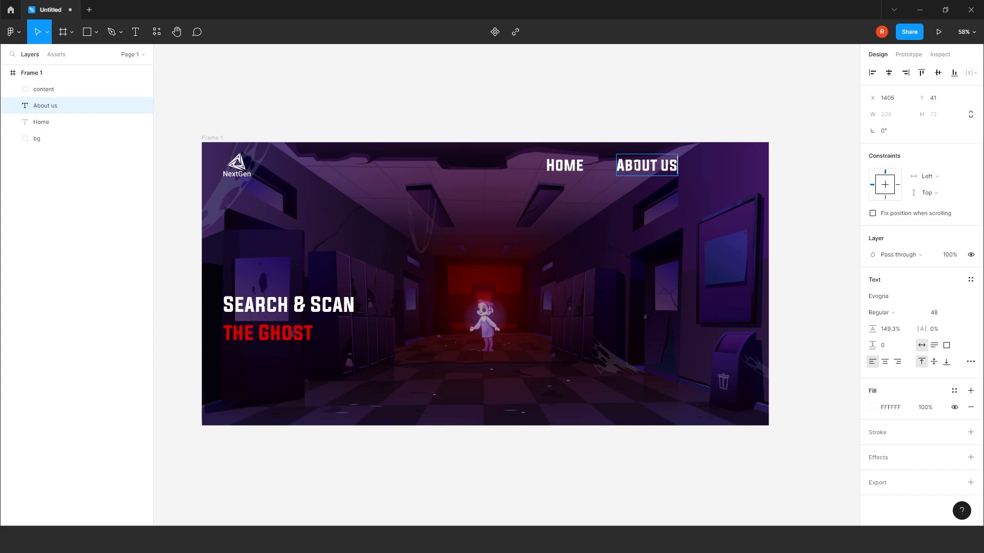
Reorder the Home layer above About us and shift both labels right with a gap of 78
left_click_drag(55, 123, 56, 104)
left_click_drag(648, 176, 693, 179)
left_click_drag(564, 167, 617, 166)
Set the font size of both navigation labels to 32 and move them closer to the frame's right edge
left_click(681, 168, "shift")
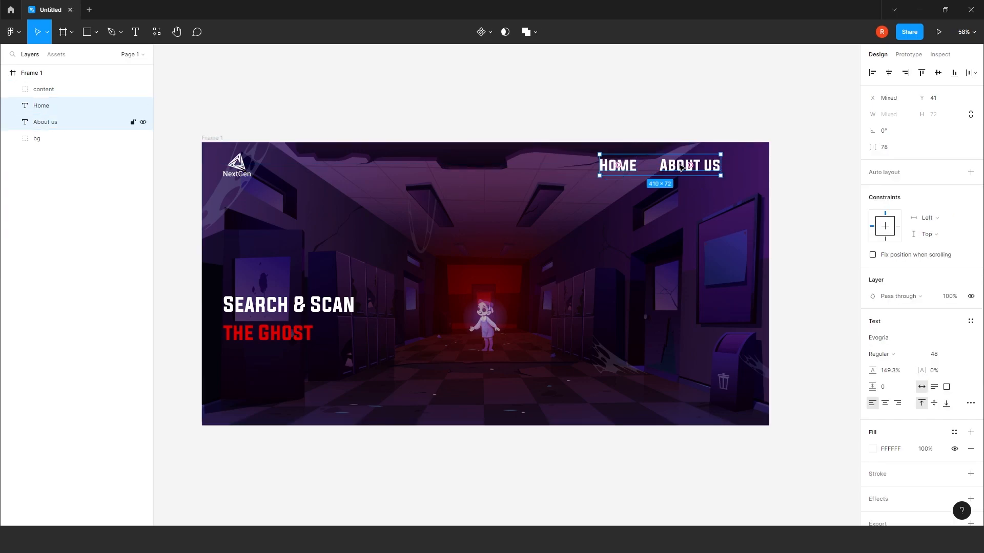
left_click(960, 356)
left_click(958, 341)
left_click(959, 355)
left_click(958, 329)
left_click_drag(678, 173, 726, 171)
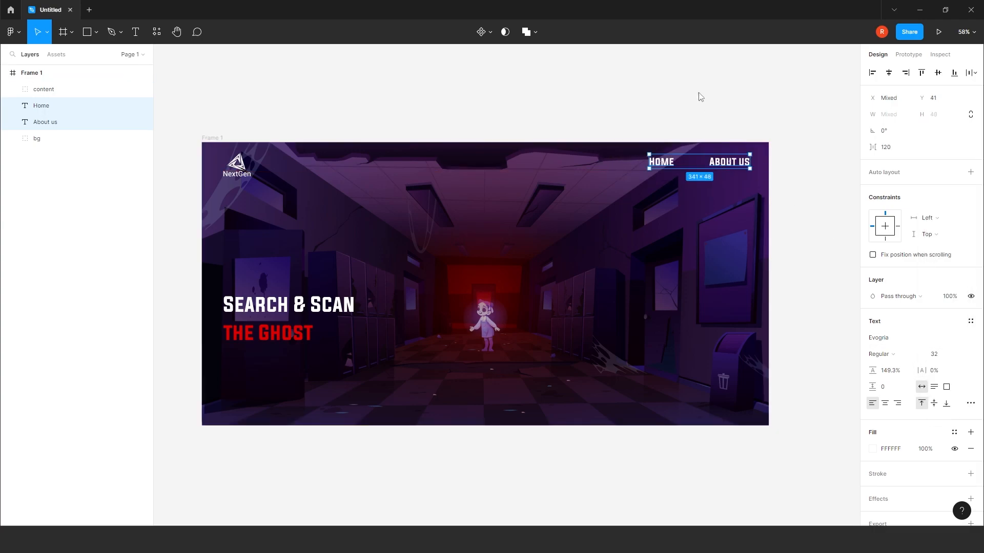
Move Home closer to About us, leaving a gap of 71, and group the two labels
left_click(660, 164)
left_click_drag(661, 164, 675, 164)
left_click(59, 123, "shift")
key("ctrl+g")
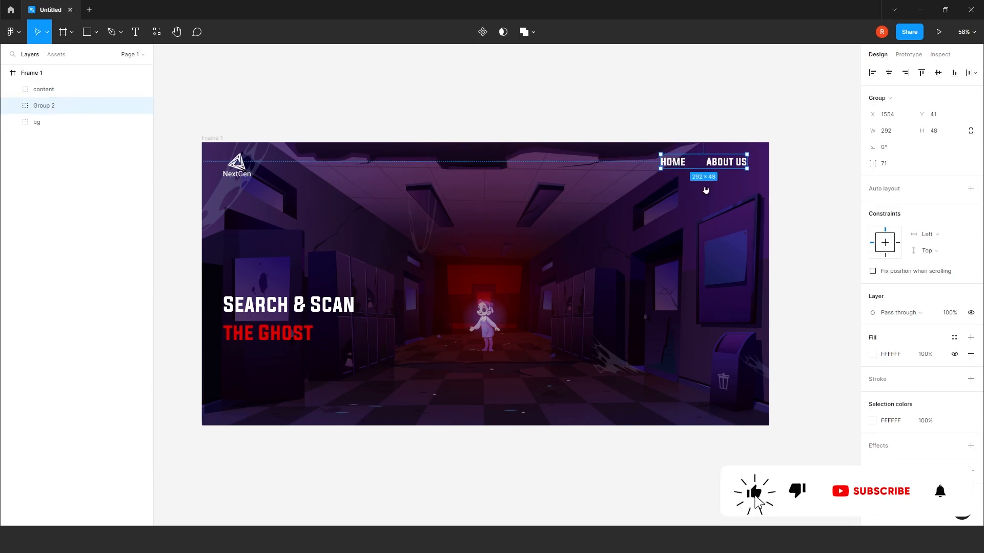
Rename the navigation labels' group to "header" and deselect it
left_click(52, 90)
left_click(54, 106)
double_click(55, 106)
type("header")
key("Return")
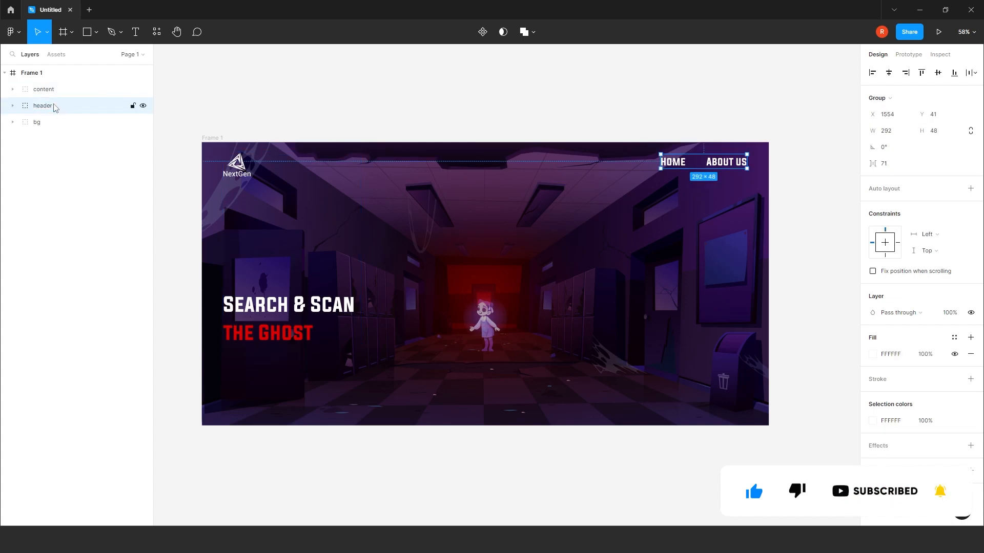
left_click(266, 97)
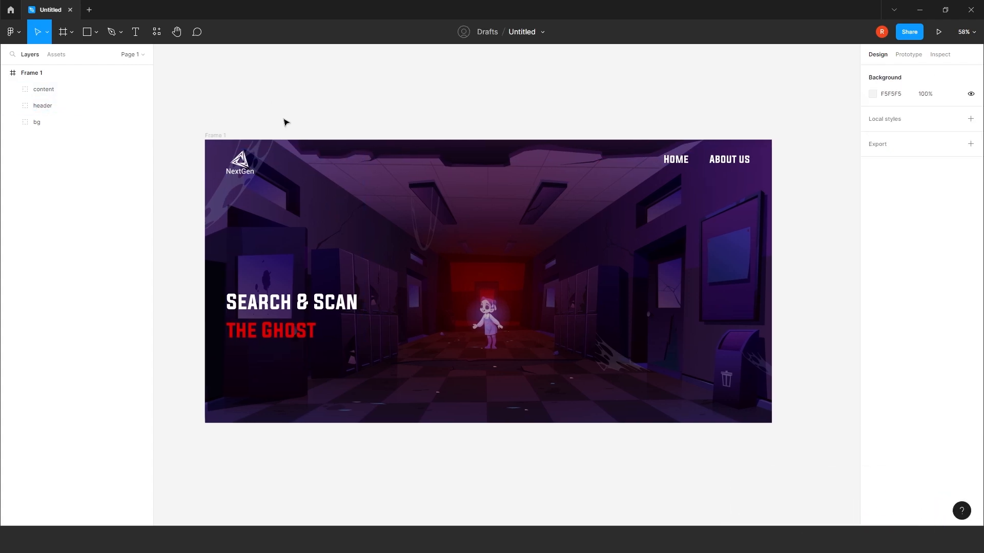
Draw a rectangle about 3161 × 1618 on the empty canvas beside Frame 1
scroll(286, 122, "down", 3)
left_click_drag(645, 193, 562, 253)
left_click(96, 32)
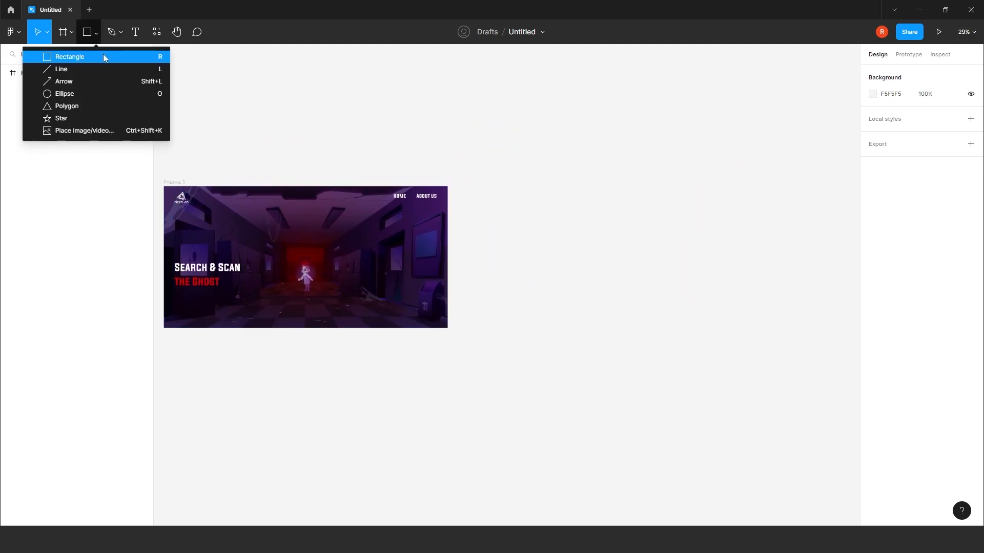
left_click(103, 56)
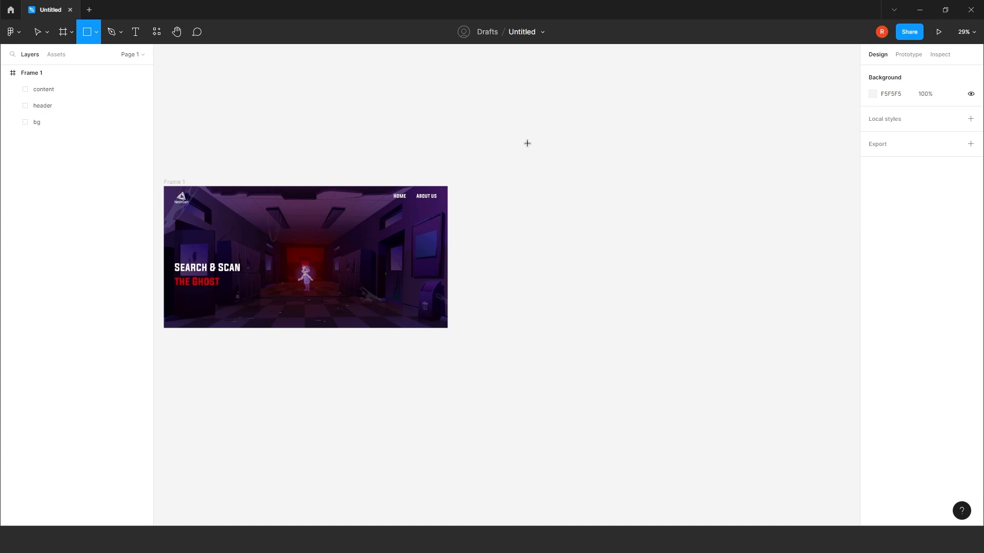
mouse_move(527, 143)
left_mouse_down()
mouse_move(615, 237)
mouse_move(859, 368)
left_mouse_up()
scroll(666, 318, "left", 2)
left_click_drag(608, 283, 567, 281)
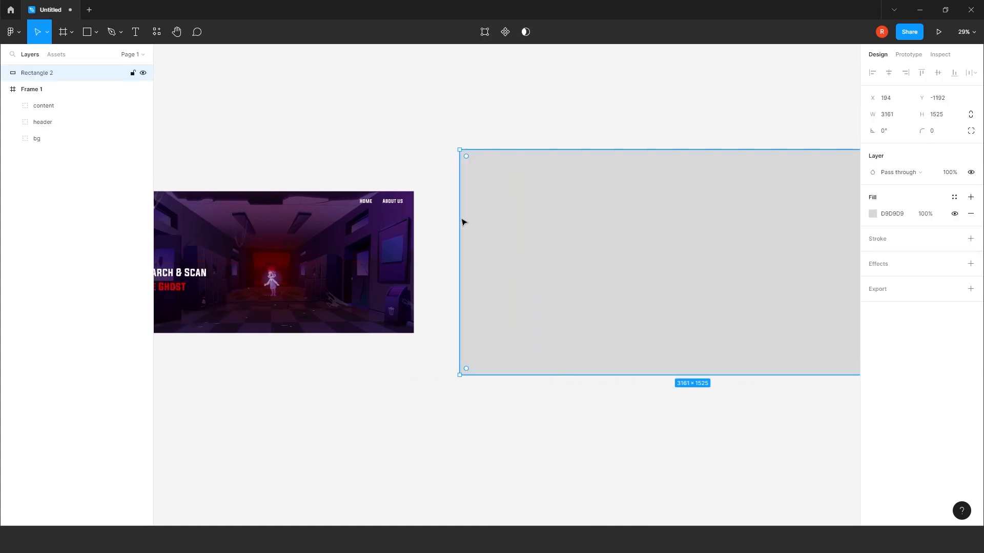
scroll(471, 226, "down", 2)
left_click_drag(634, 328, 638, 335)
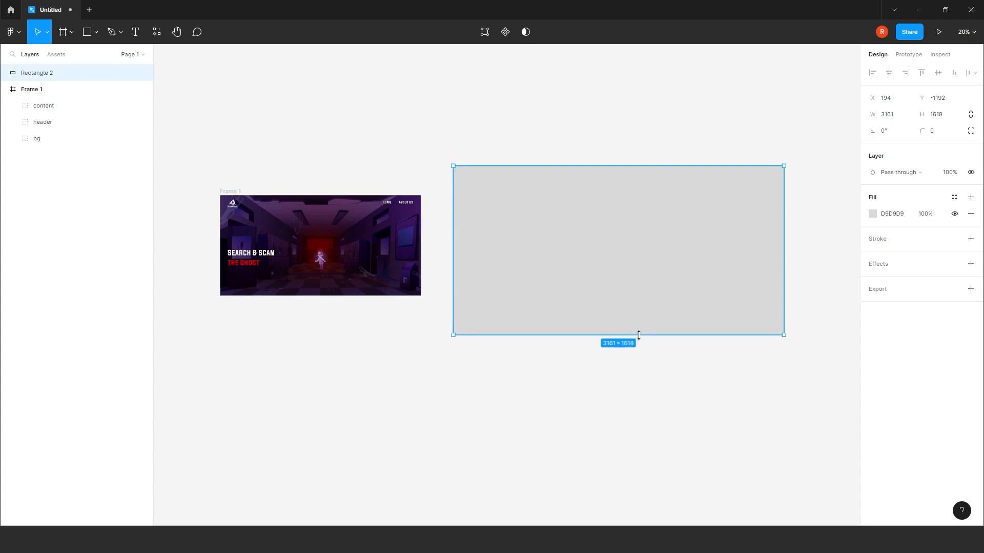
left_click_drag(563, 231, 566, 229)
left_click_drag(566, 229, 543, 226)
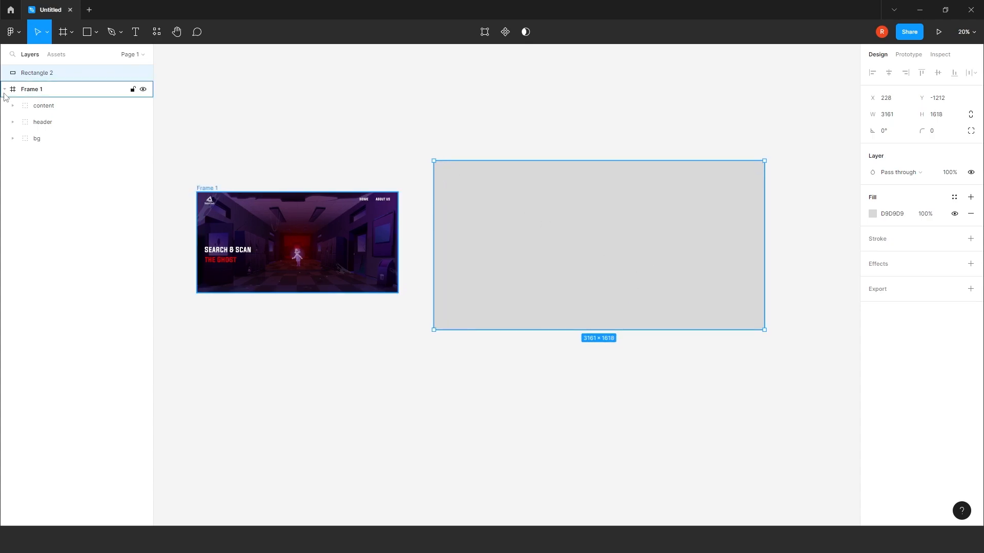
Draw a circle of about 436 × 436 on the rectangle and center the two shapes on each other horizontally and vertically
left_click(97, 32)
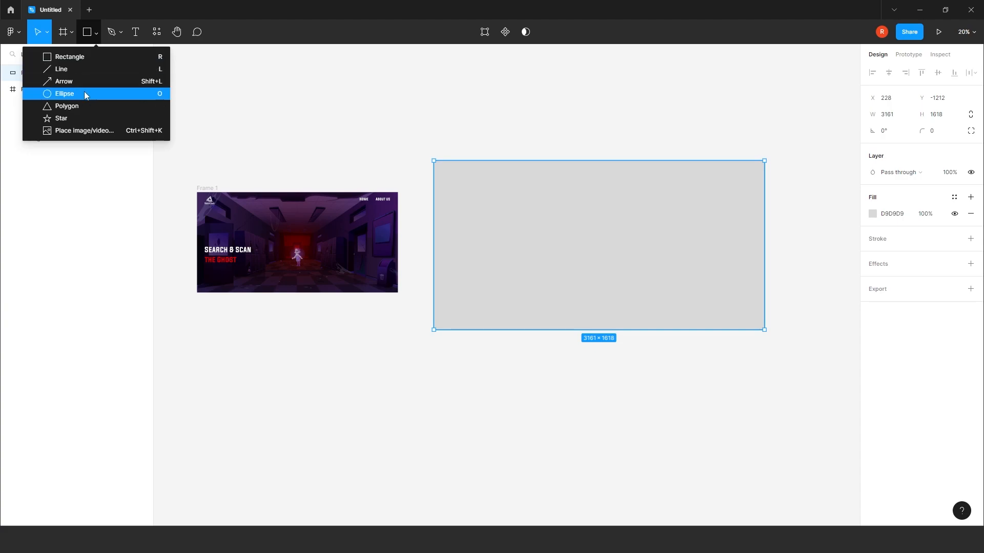
left_click(84, 91)
left_click_drag(558, 232, 604, 278)
left_click_drag(555, 140, 663, 300)
left_click(889, 74)
left_click(937, 73)
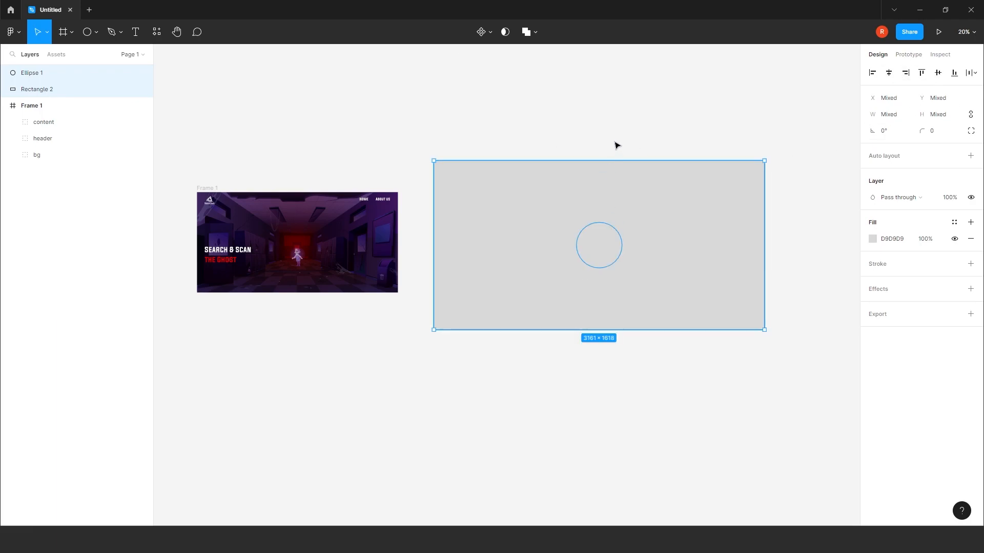
Cut the circle out of the rectangle with Exclude selection and fill the resulting shape with 000000
left_click(537, 33)
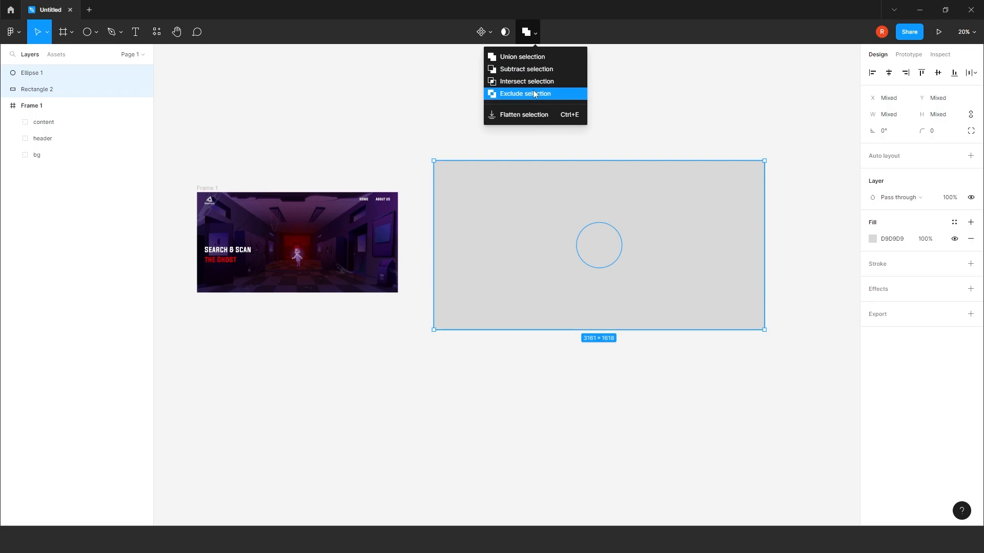
left_click(532, 90)
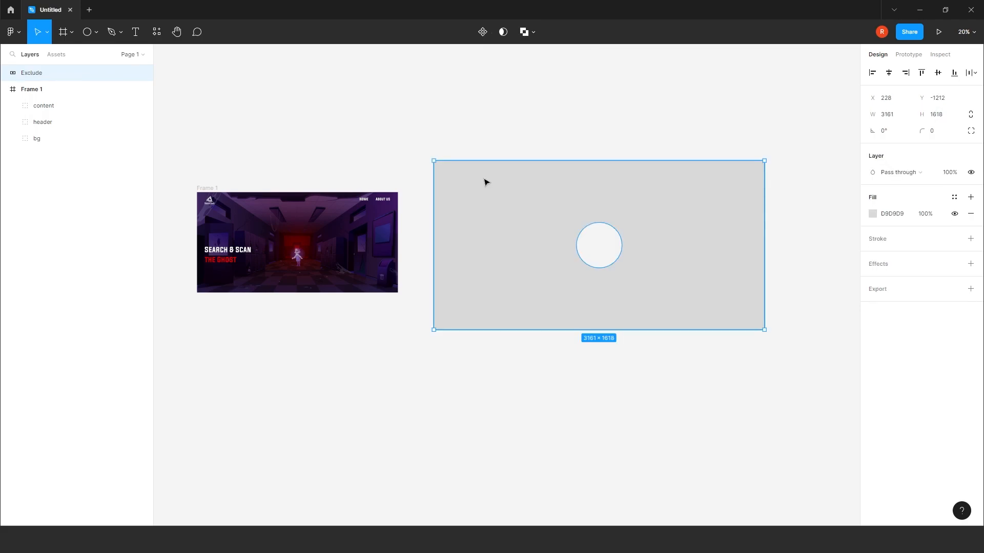
left_click(871, 215)
left_click_drag(789, 292, 655, 404)
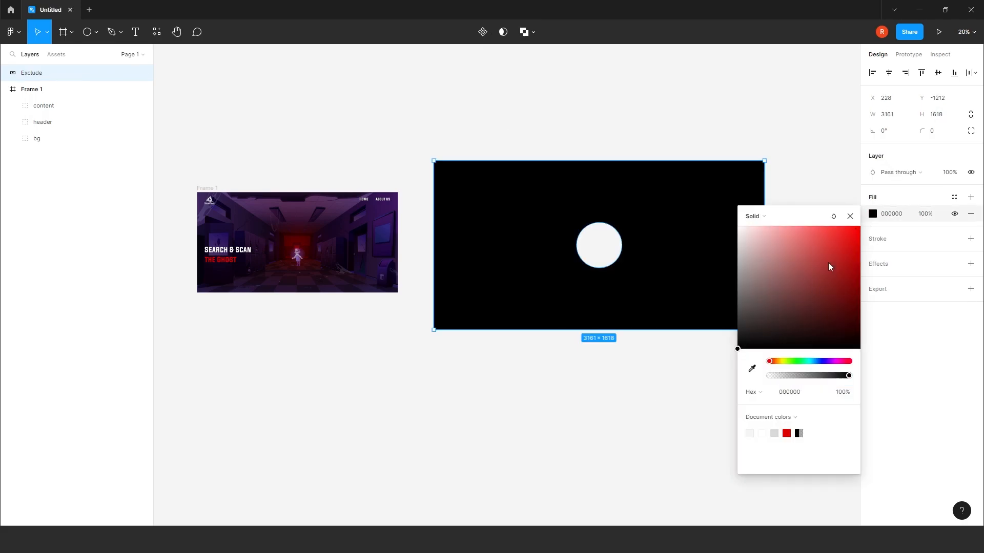
left_click(850, 217)
left_click_drag(533, 132, 547, 140)
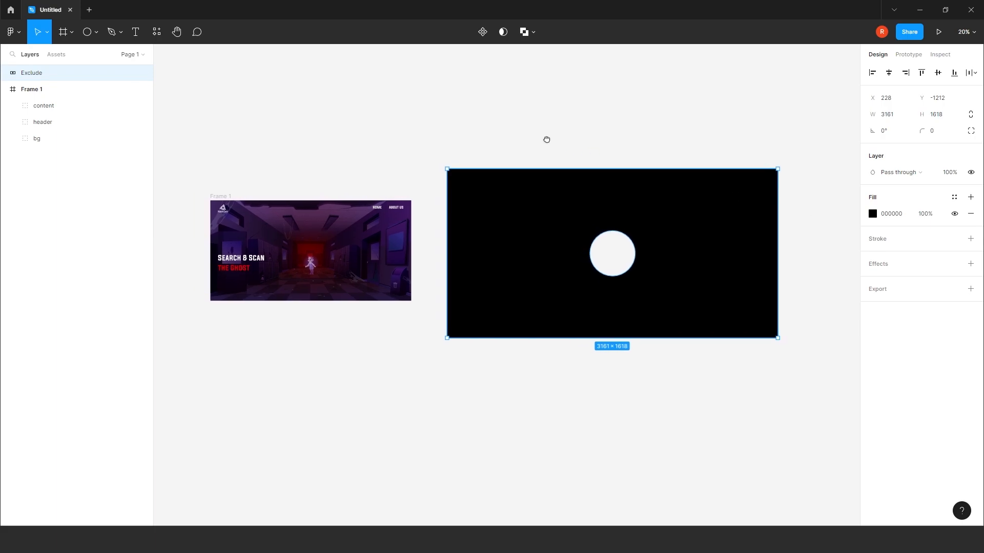
Duplicate the ellipse inside the Exclude shape and move the copy out, above the Exclude layer
left_click(5, 75)
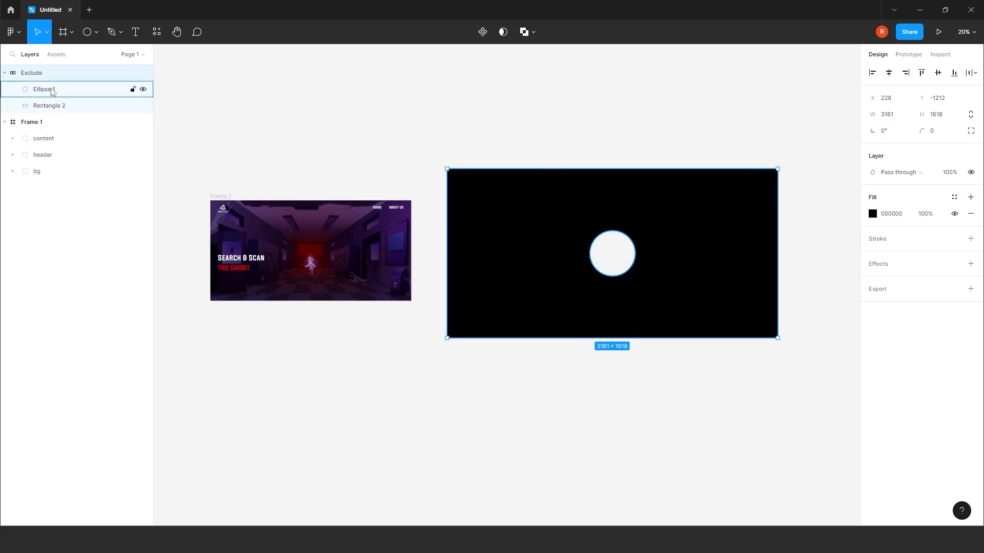
left_click(51, 90)
key("ctrl+d")
left_click_drag(51, 89, 46, 75)
left_click(6, 89)
left_click(34, 90)
left_click(47, 76, "shift")
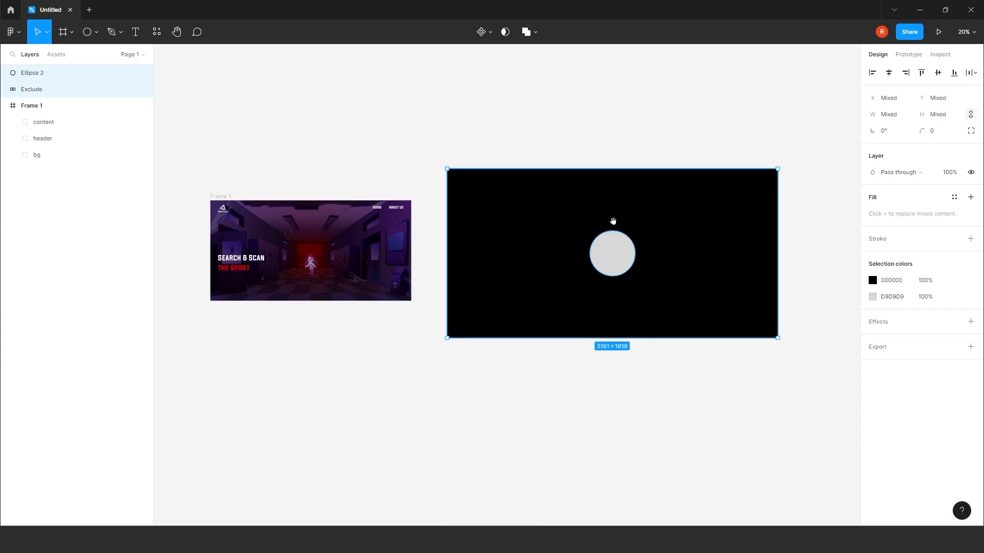
left_click_drag(612, 220, 605, 224)
Give the copied circle a radial gradient fill with a transparent center and a 000000 outer edge
left_click(32, 75)
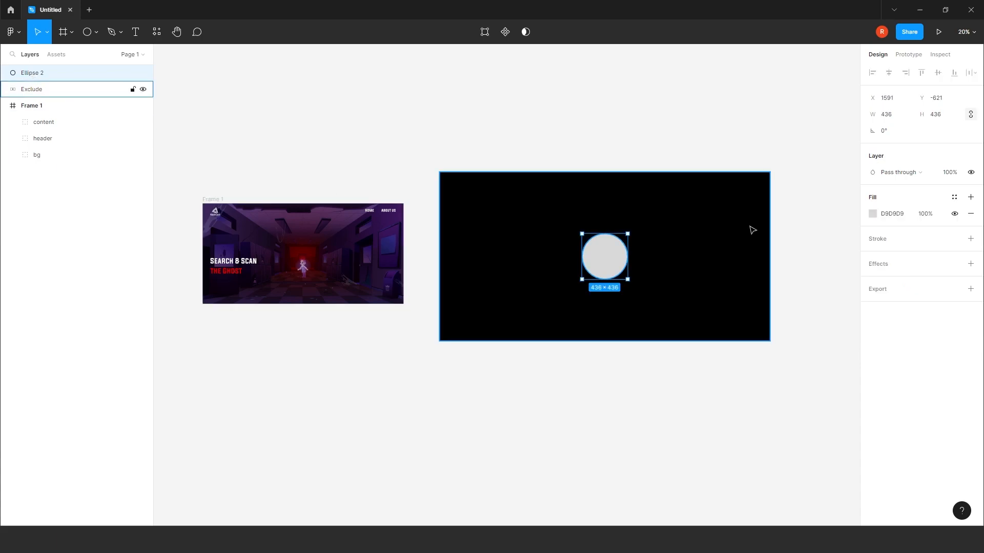
left_click(874, 218)
left_click(764, 220)
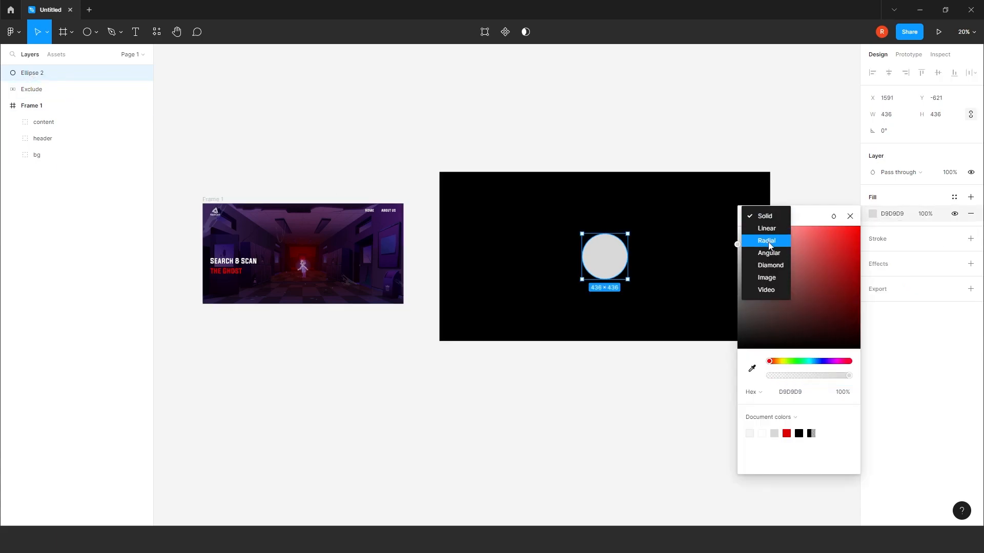
left_click(768, 241)
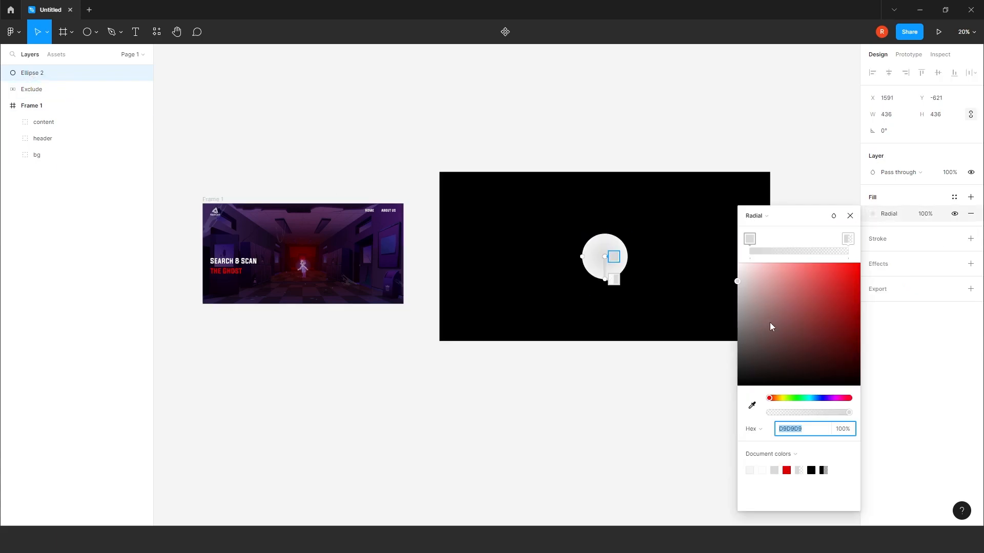
left_click_drag(753, 338, 729, 391)
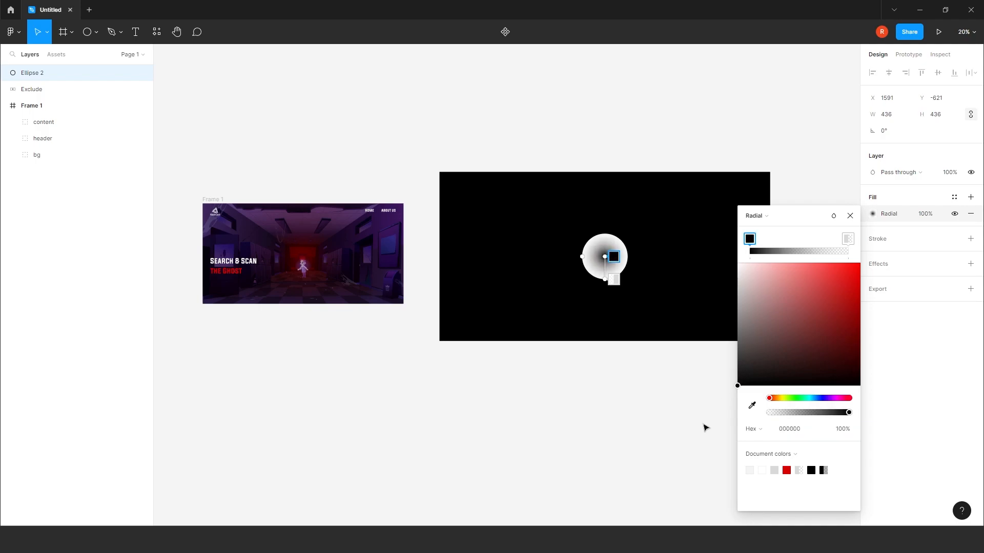
left_click_drag(751, 239, 848, 239)
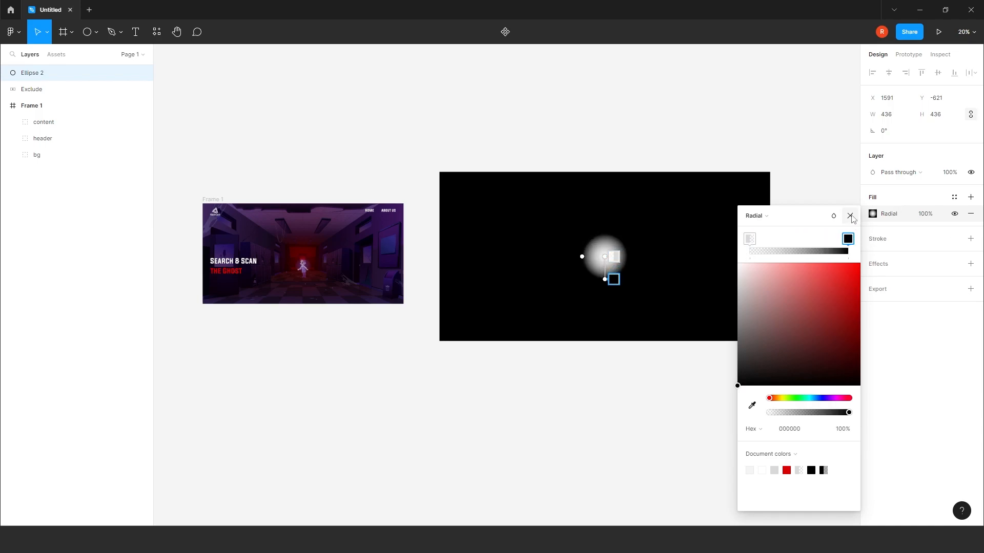
left_click(850, 216)
Wrap the gradient circle and cut-out rectangle in a frame and center it horizontally and vertically inside Frame 1
left_click(110, 88, "shift")
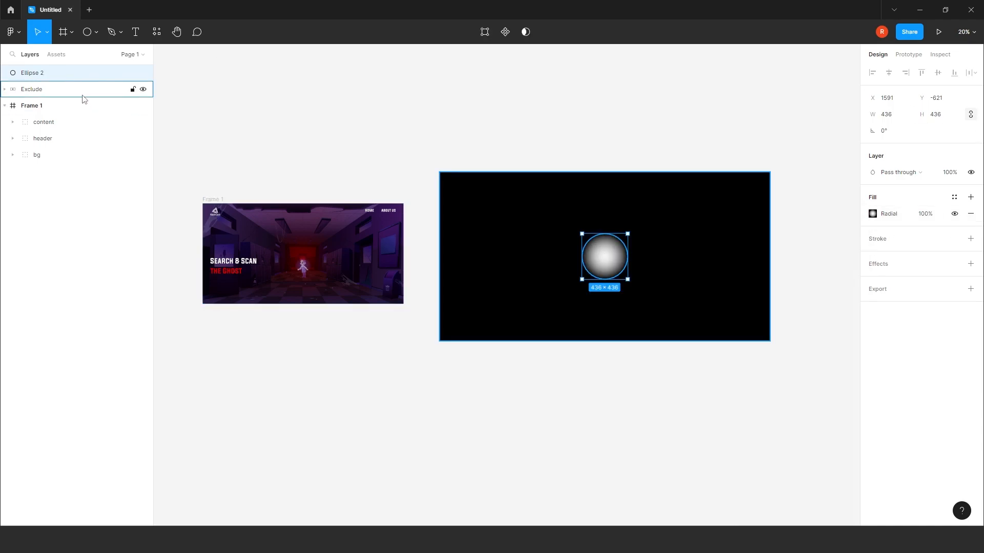
key("ctrl+alt+g")
left_click_drag(484, 172, 259, 221)
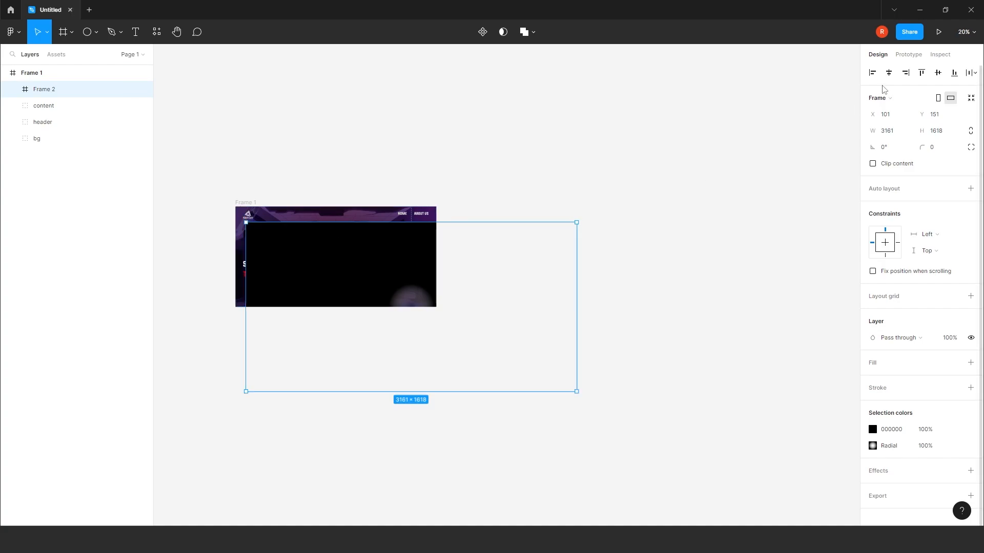
left_click(889, 73)
left_click(937, 72)
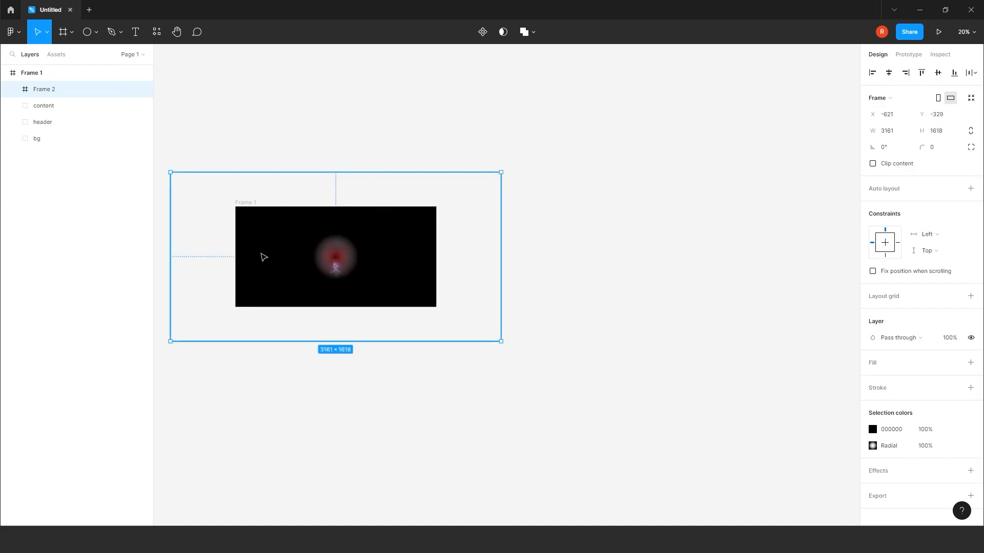
scroll(262, 257, "up", 5)
left_click_drag(368, 241, 397, 257)
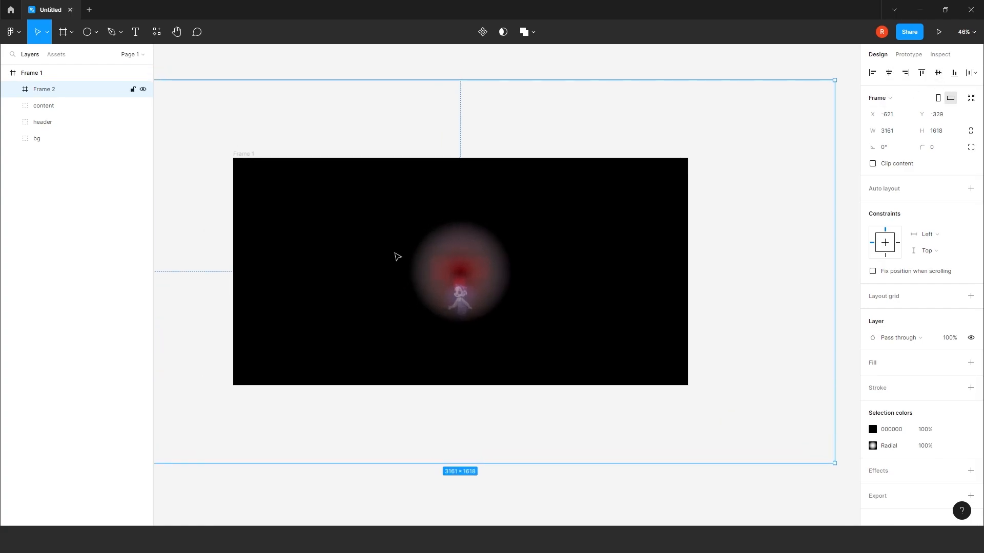
Set the center stop of the circle's radial gradient to 000000 at 0% opacity
left_click(45, 108)
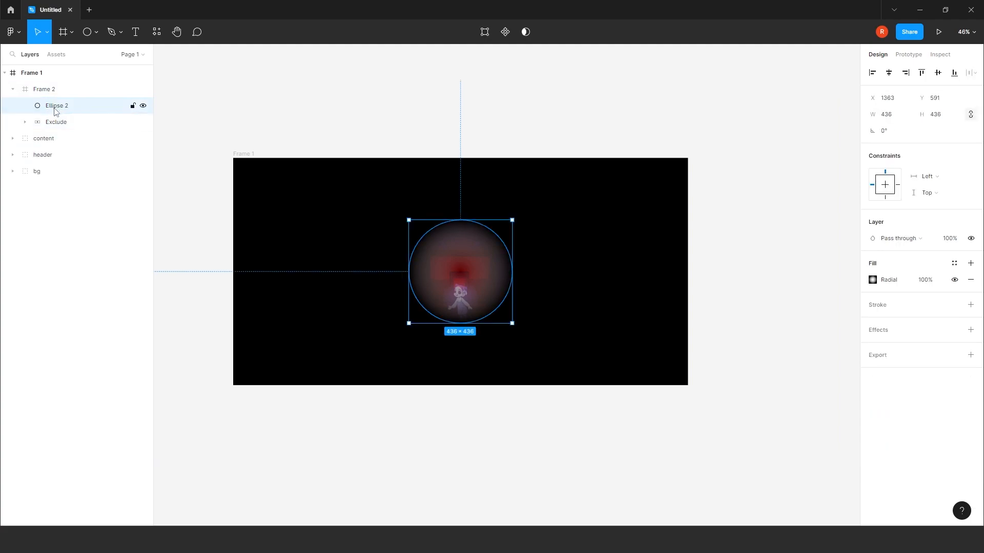
left_click(873, 280)
left_click_drag(739, 293, 688, 428)
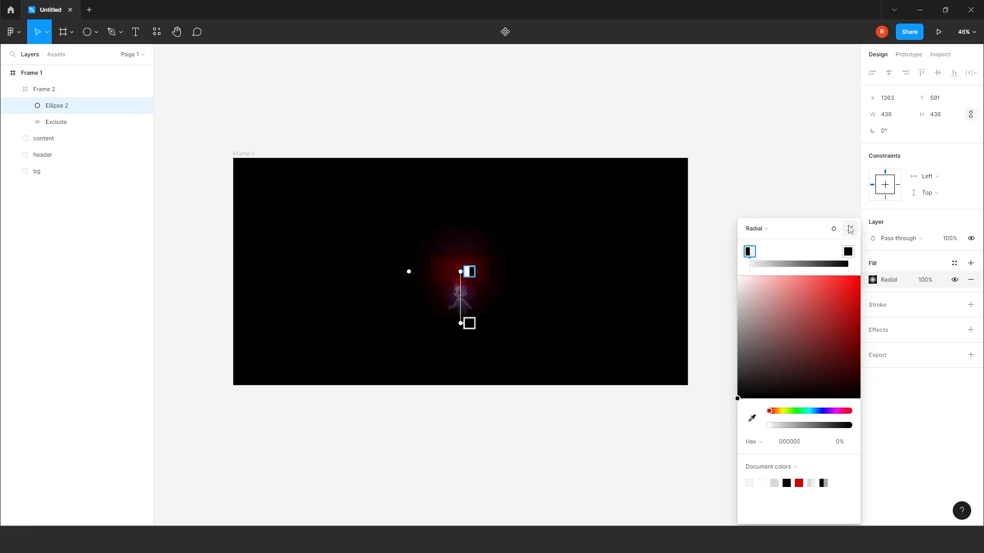
left_click(850, 229)
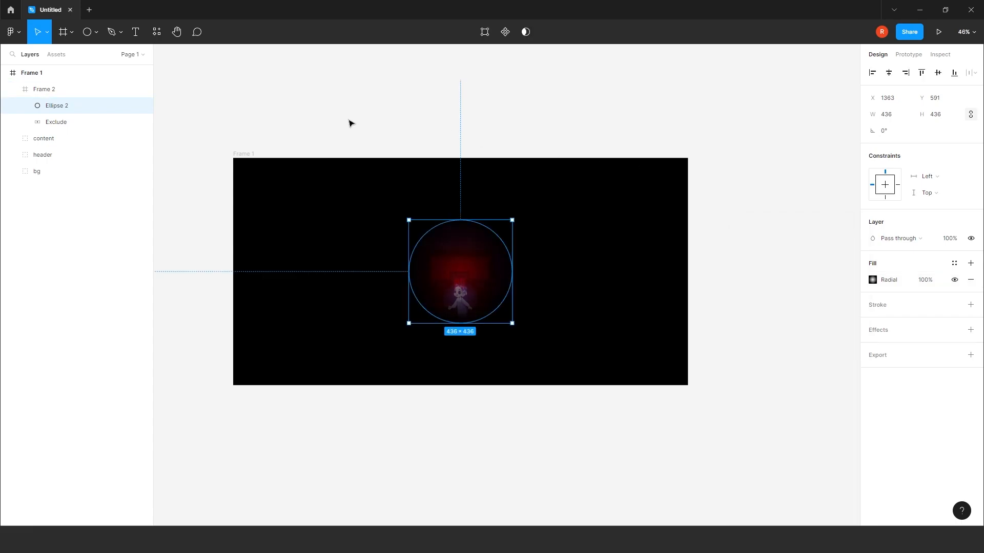
Move the content and header groups above Frame 2 in the layer order
left_click_drag(319, 117, 327, 121)
left_click(12, 92)
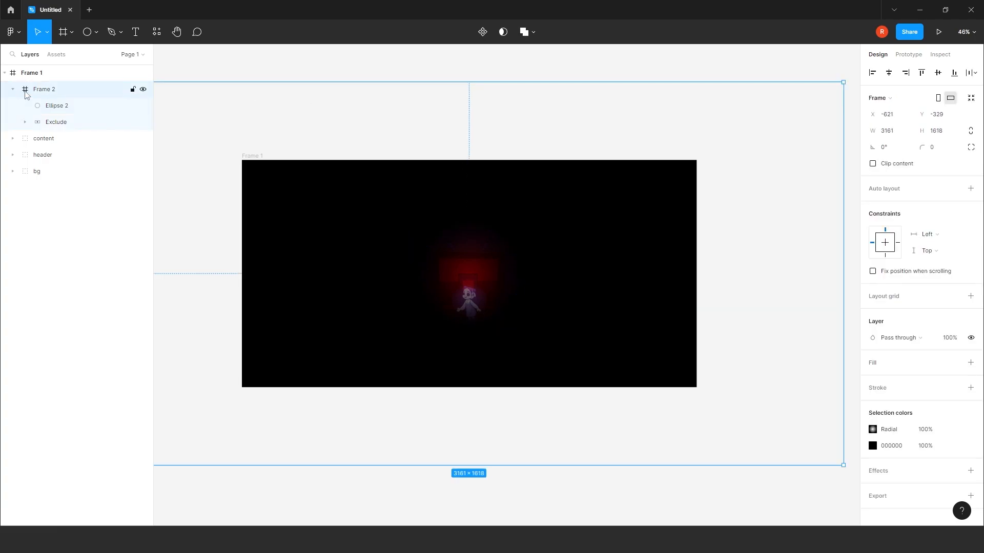
left_click(13, 90)
left_click(54, 108)
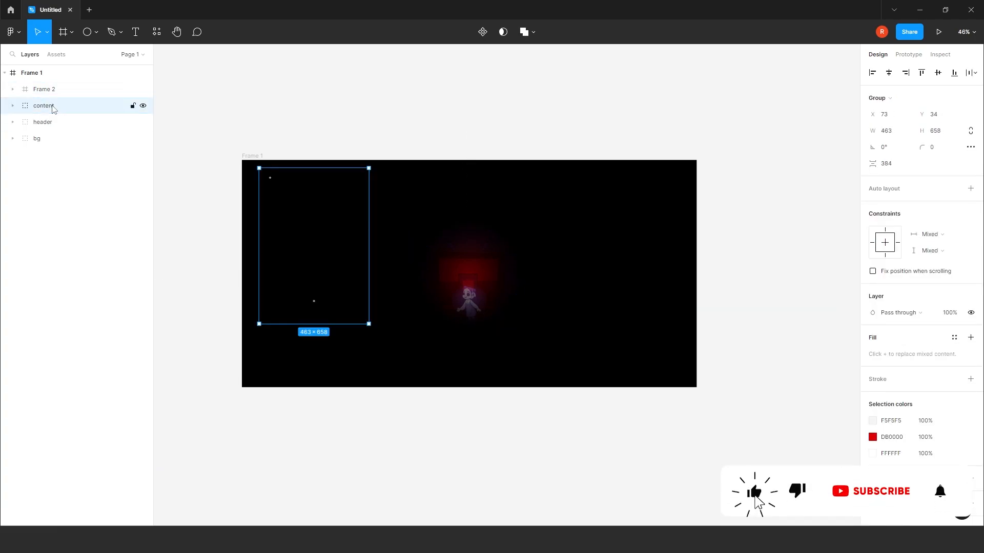
left_click(61, 123, "shift")
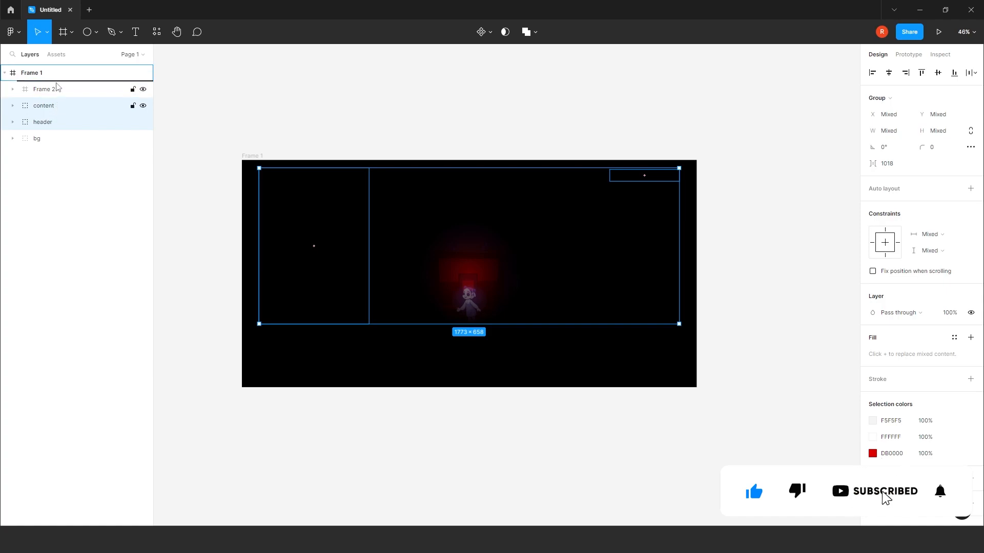
left_click_drag(58, 87, 57, 89)
left_click_drag(390, 111, 401, 111)
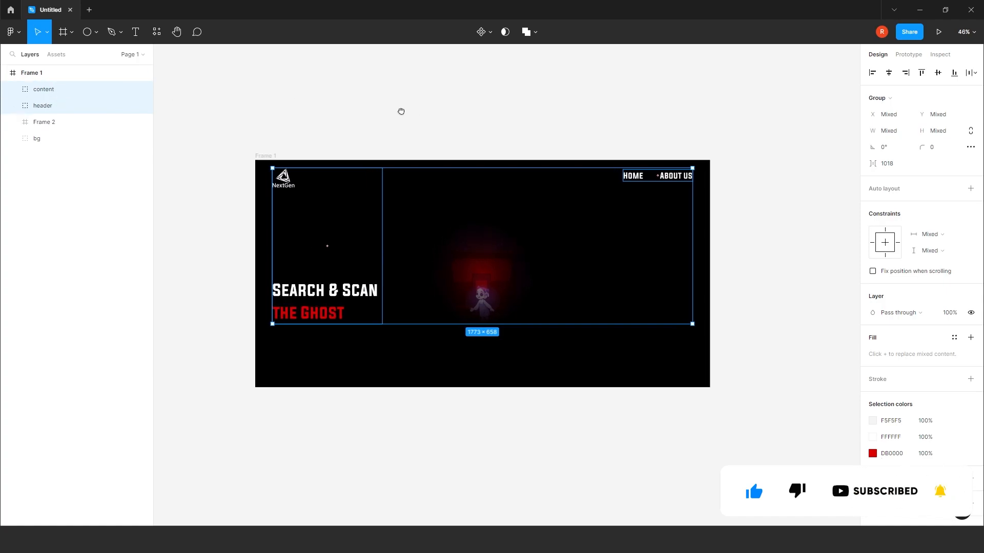
left_click(401, 113)
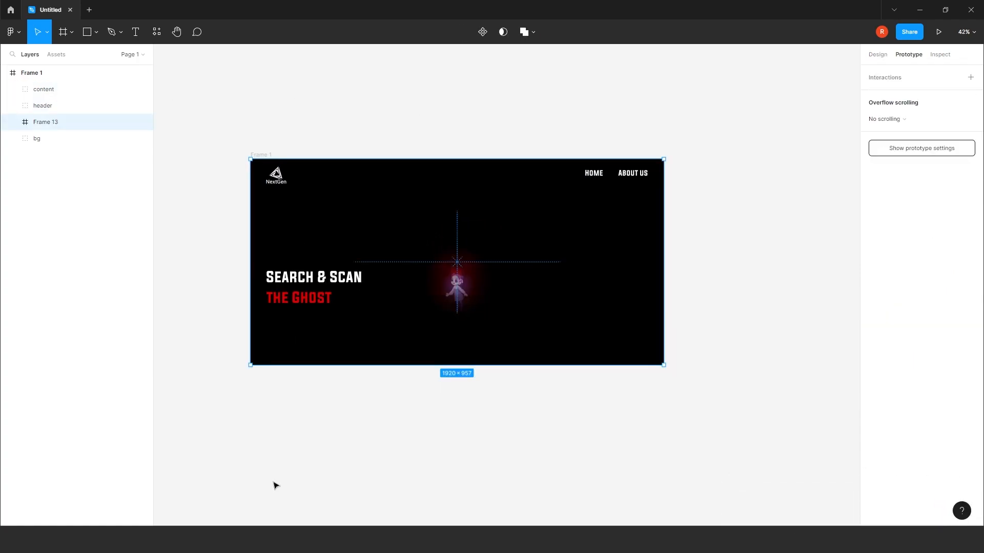
Set the overflow scrolling of Frame 13 to Horizontal and vertical scrolling
left_click(64, 108)
left_click(64, 119)
left_click(903, 119)
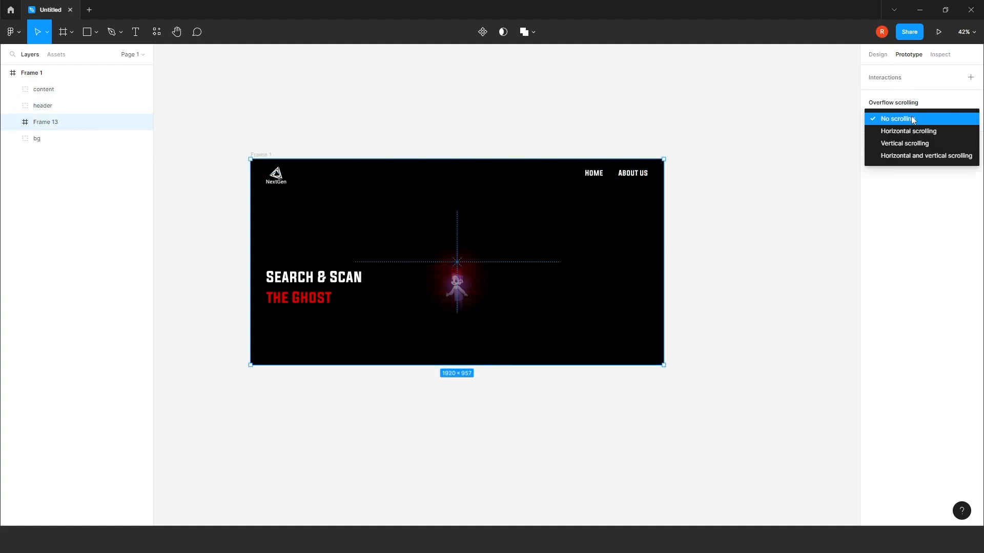
left_click(920, 157)
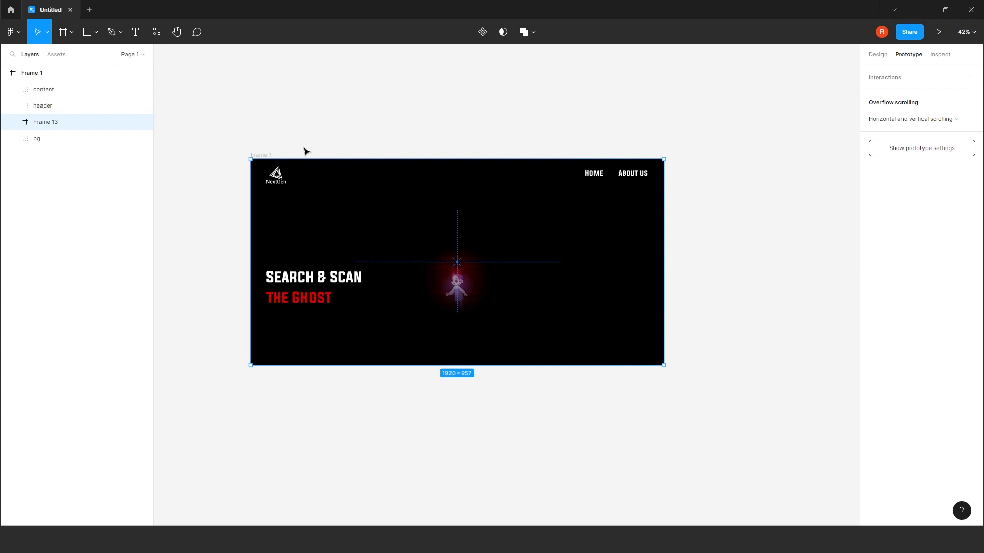
Preview Frame 1 as a running prototype and return to the design file
left_click(261, 154)
left_click(938, 34)
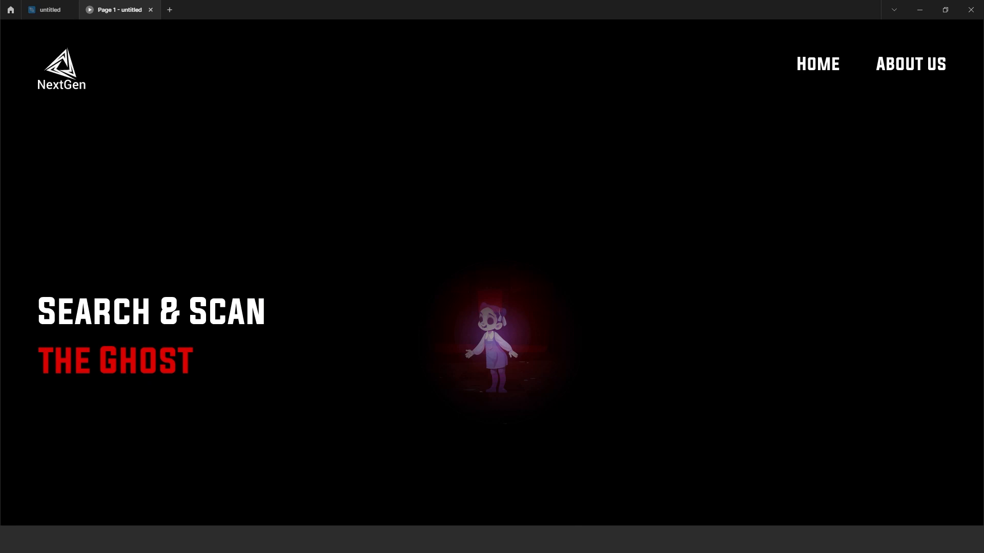
left_click(50, 10)
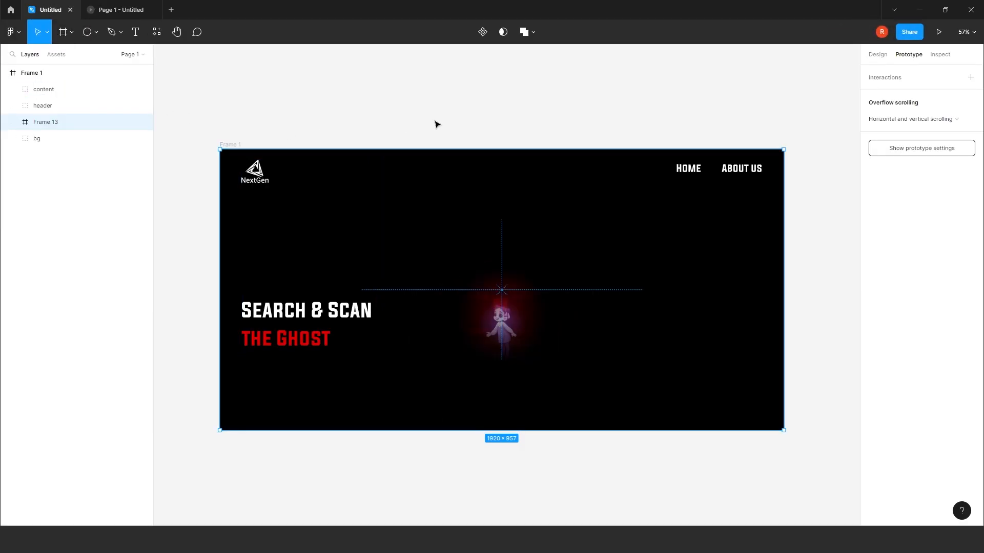
mouse_move(239, 542)
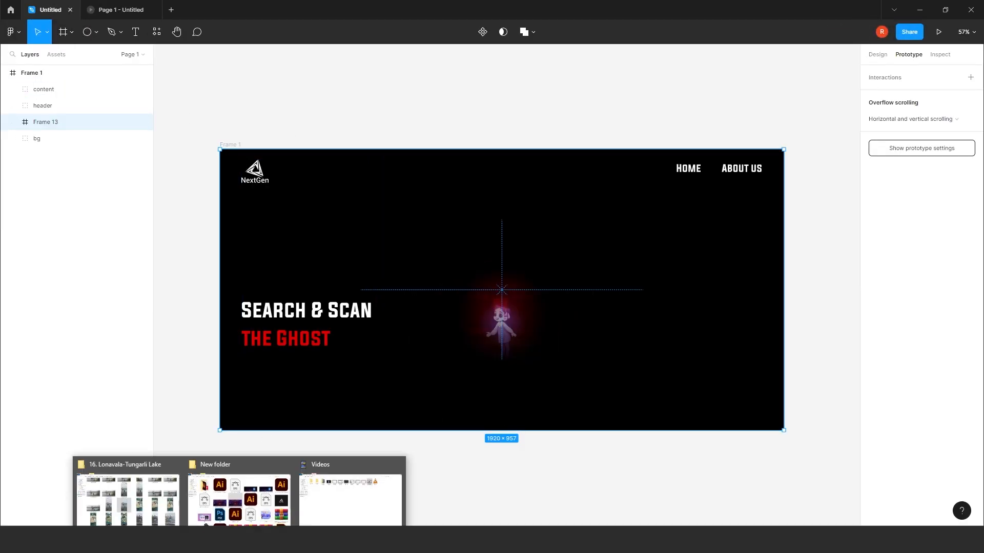
Bring the 17Z_2102.w026.n002.179B.p1 room image from New folder into the design and place it directly below Rectangle 1 in the bg group
left_click(239, 492)
left_click_drag(613, 174, 408, 402)
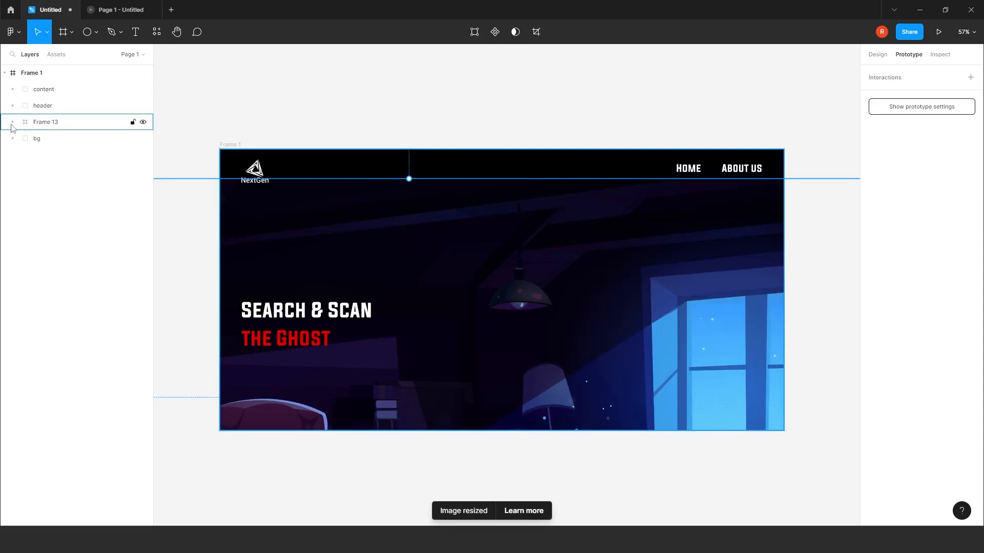
left_click(13, 123)
left_click(13, 188)
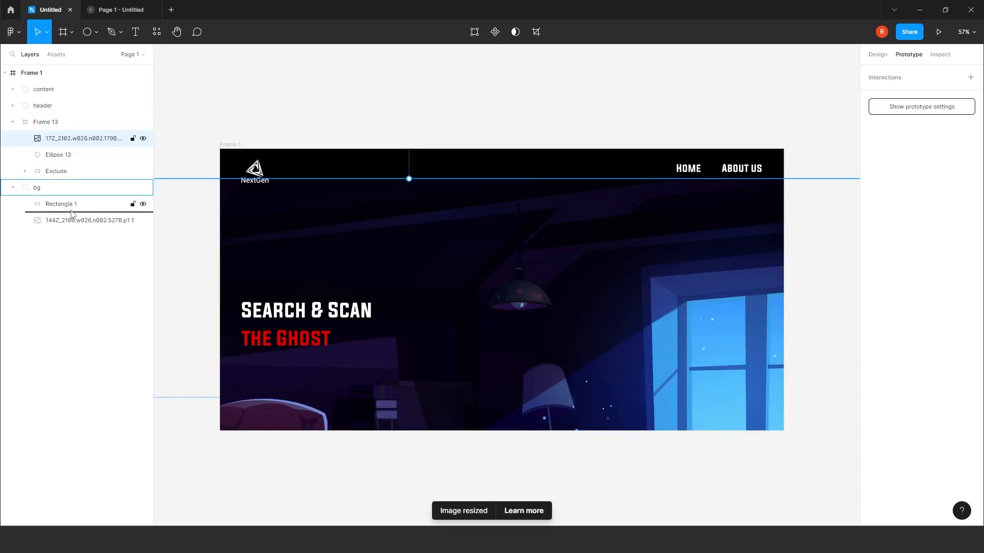
left_click_drag(71, 214, 71, 213)
Set the new background image's width to 1920 with proportions kept and align it by its horizontal center
left_click(12, 122)
left_click(878, 55)
left_click(898, 119)
type("1920")
key("Return")
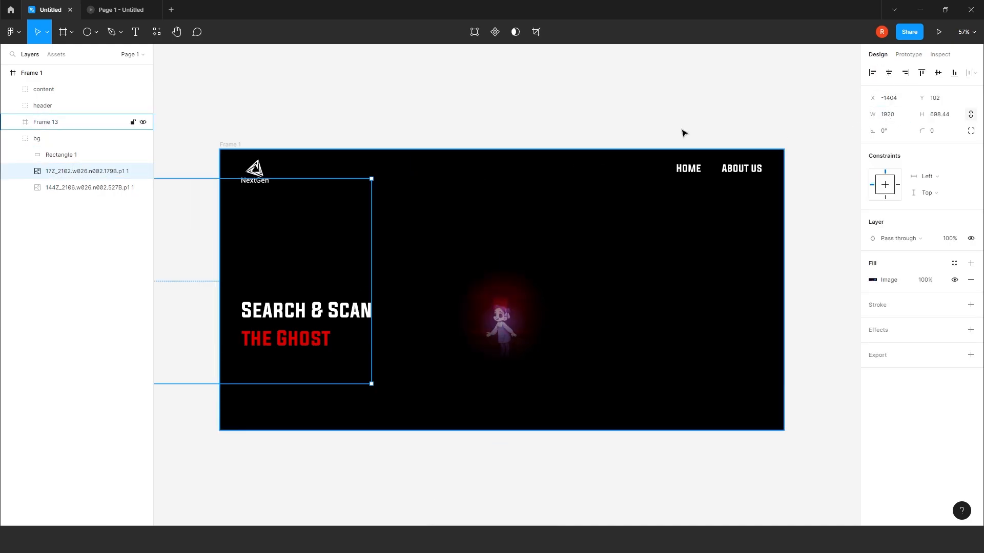
left_click(888, 72)
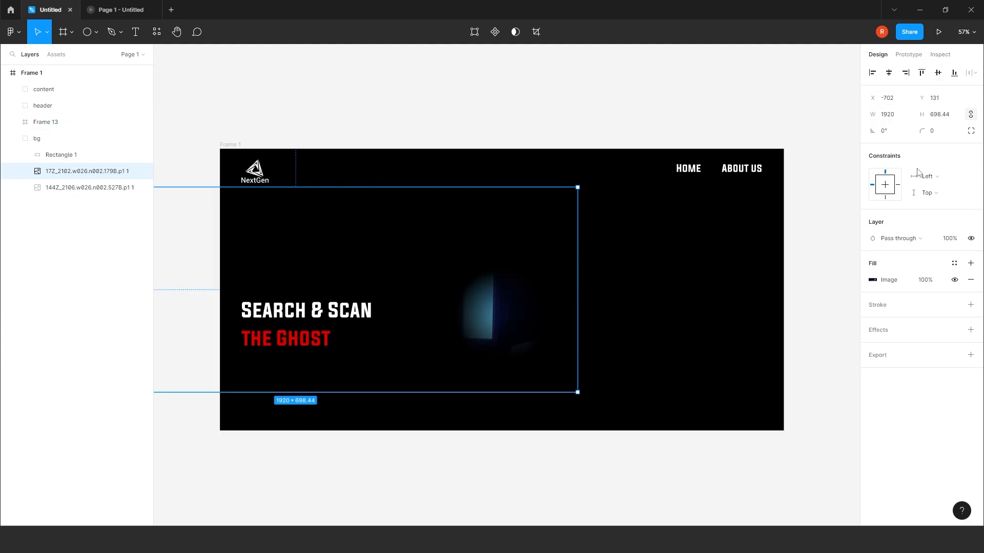
Enlarge the background image to about 2614 × 951, position it at about X -112, Y 0 over Frame 1, and preview the prototype
left_click_drag(474, 309, 663, 303)
left_click_drag(770, 377, 852, 460)
left_click_drag(208, 214, 197, 183)
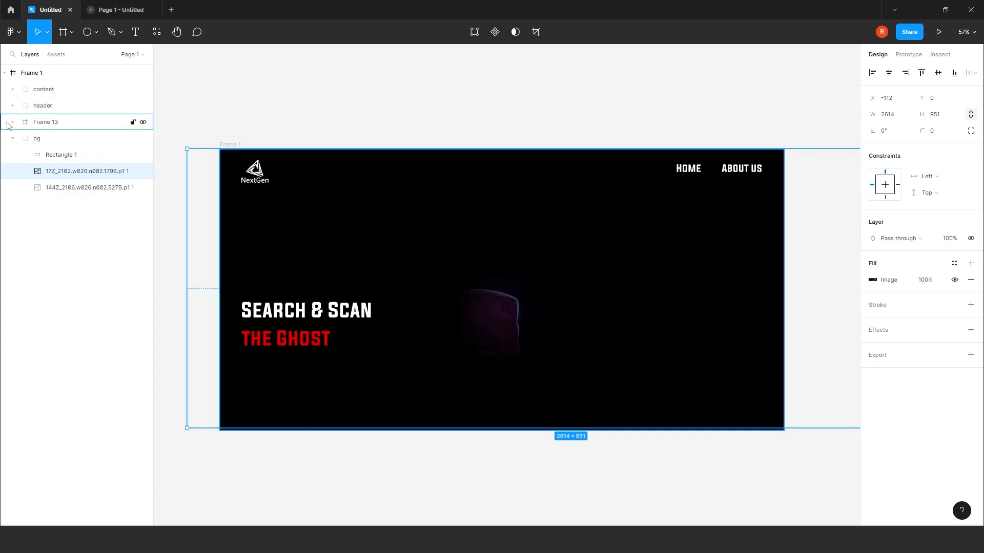
left_click(108, 11)
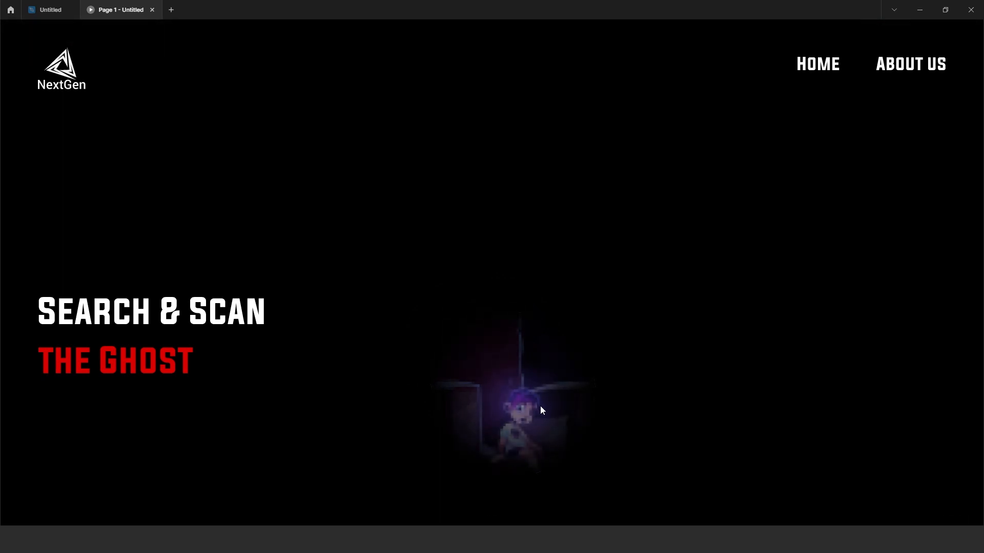